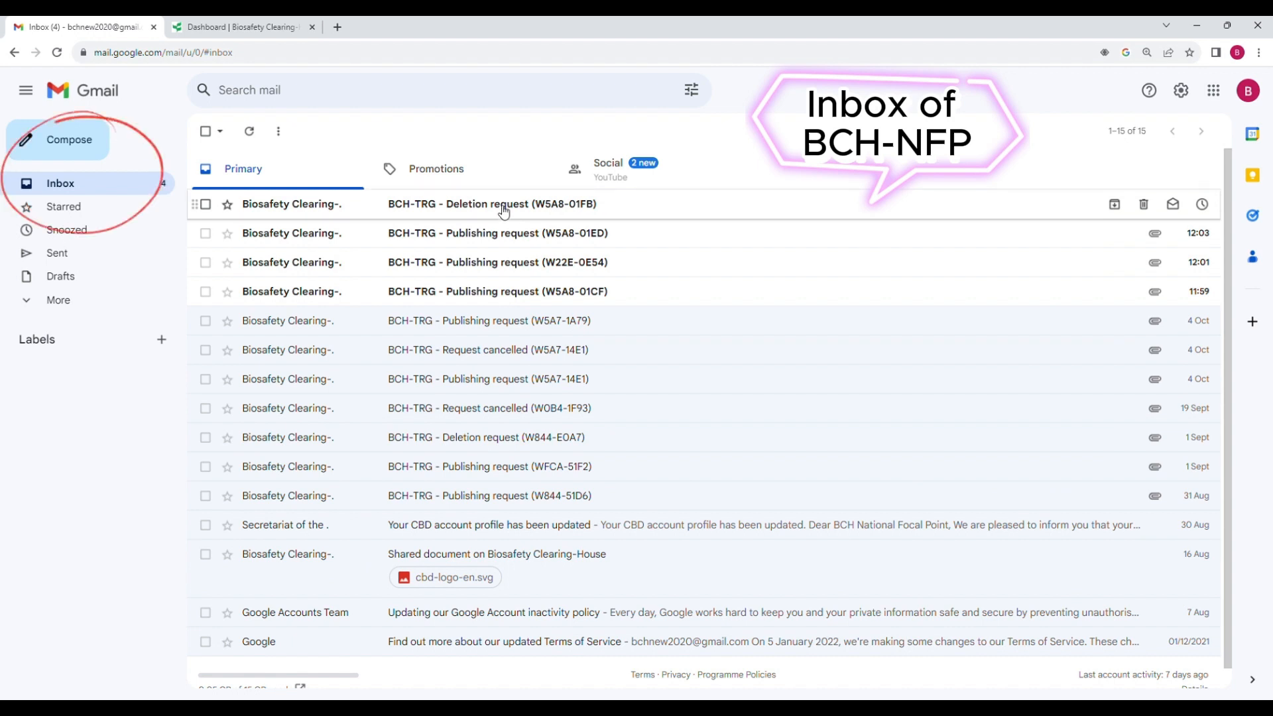
# Step: Open the oldest unread publishing request e-mail and read its requester, expiry date, additional info, record type and record title
pyautogui.click(507, 298)
pyautogui.scroll(-1, 499, 298)
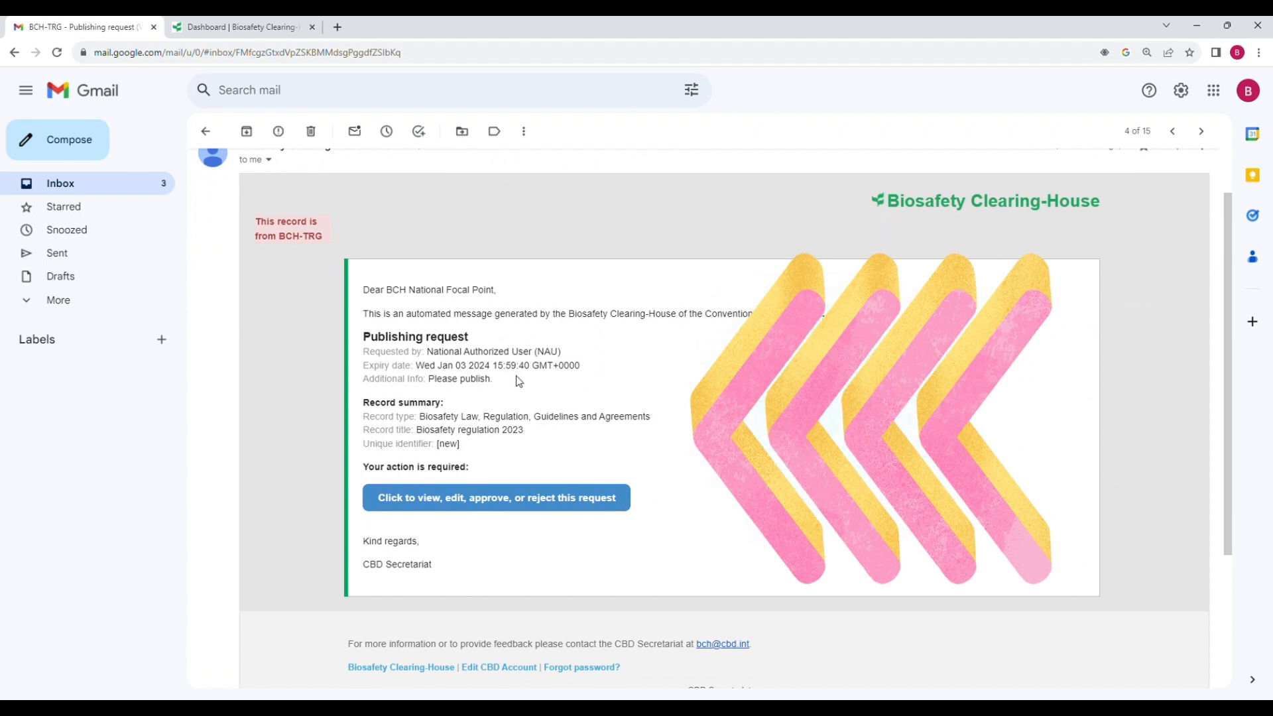
pyautogui.moveTo(427, 351); pyautogui.dragTo(575, 353)
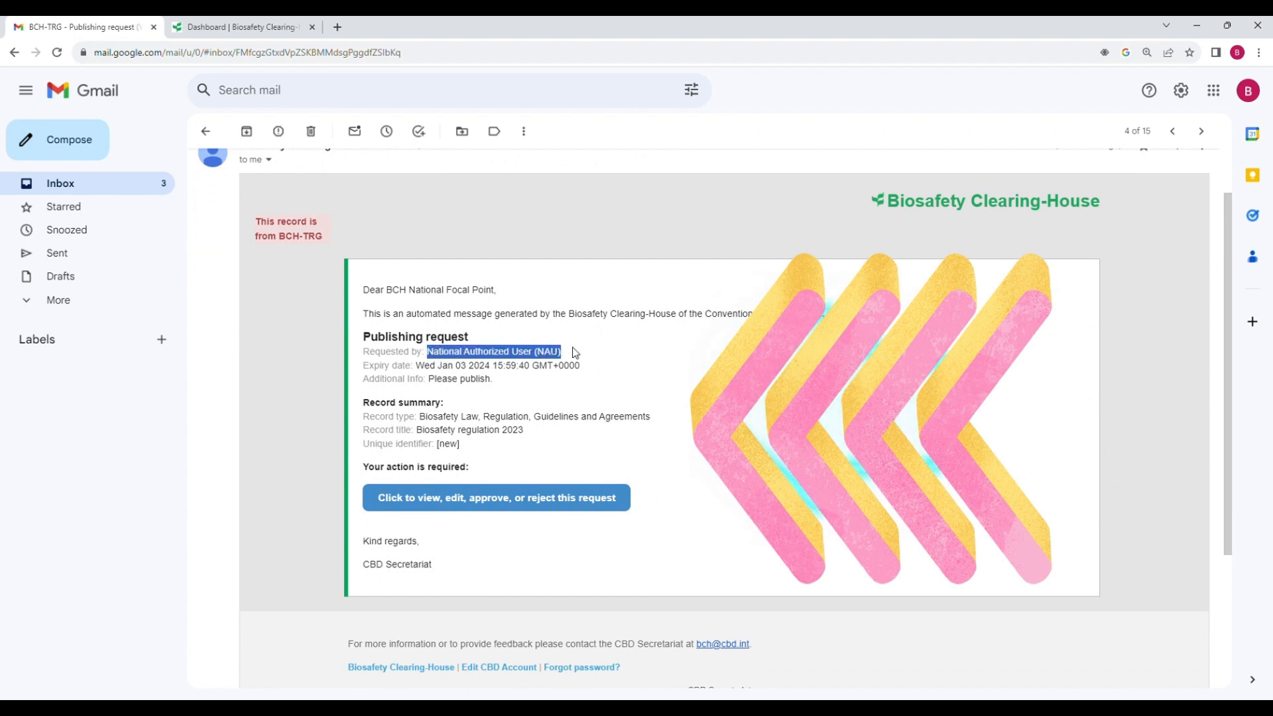
pyautogui.click(535, 374)
pyautogui.moveTo(416, 366); pyautogui.dragTo(594, 364)
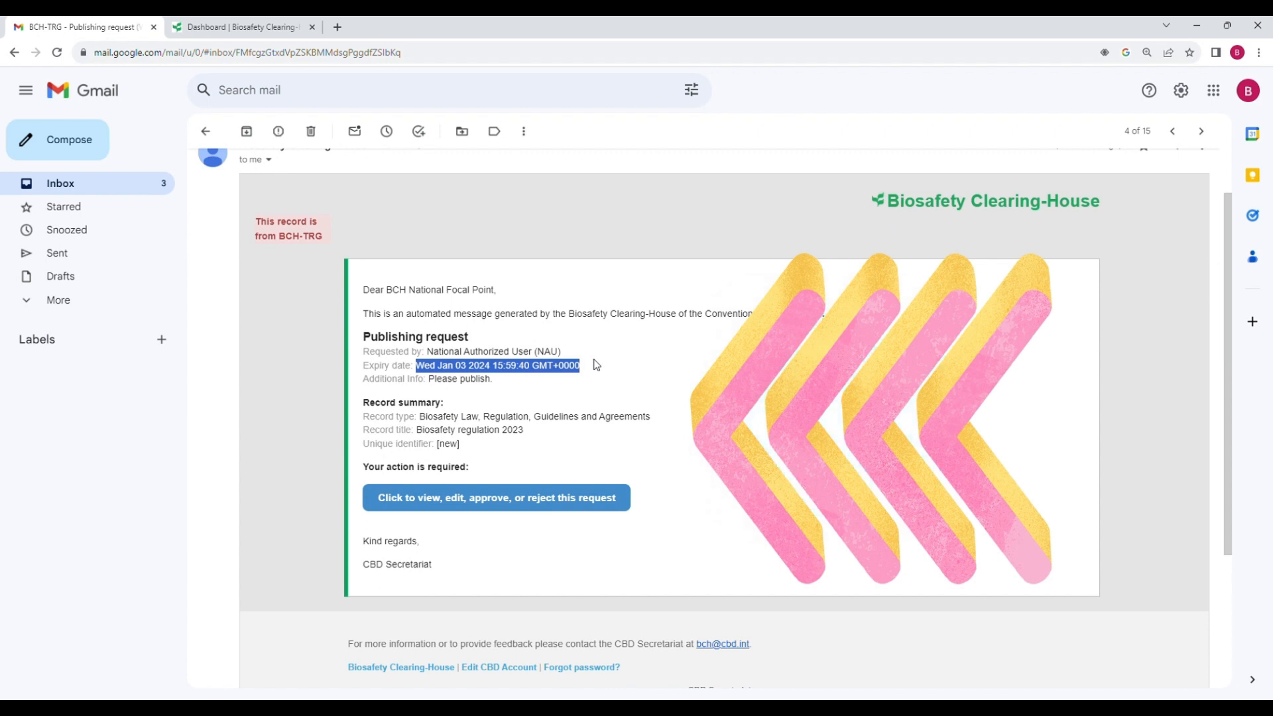
pyautogui.click(608, 376)
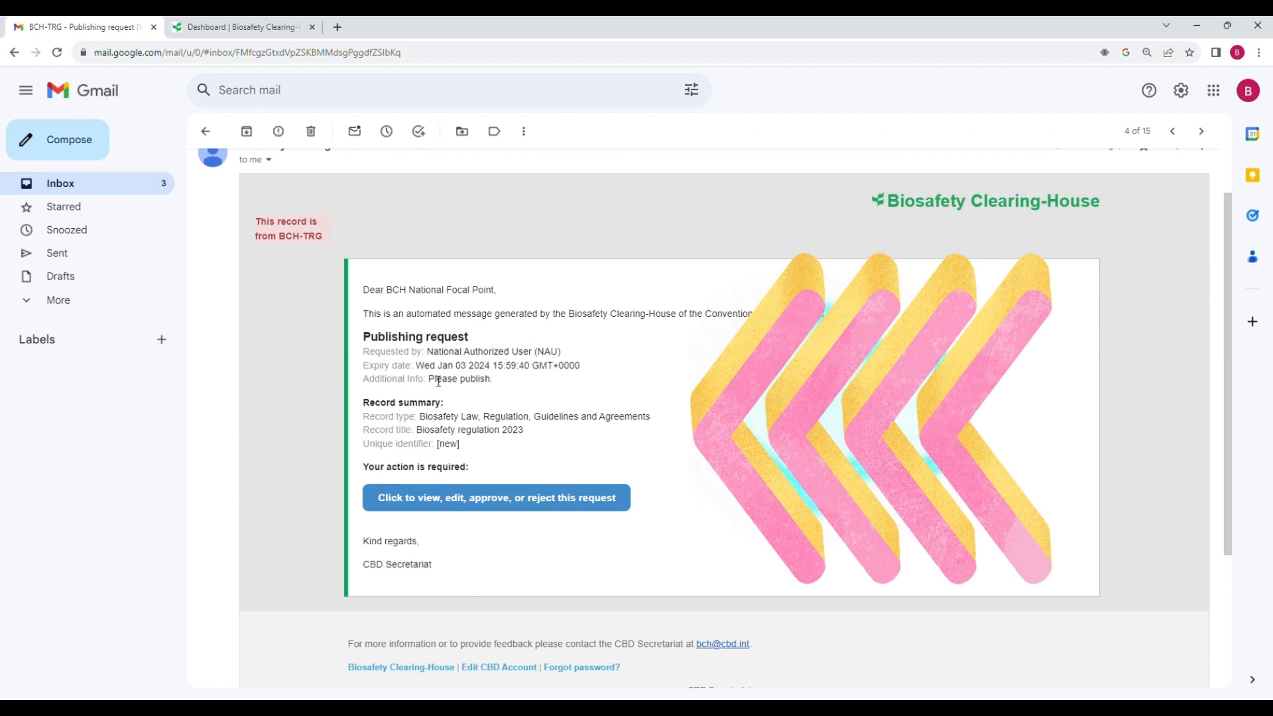
pyautogui.moveTo(431, 379); pyautogui.dragTo(509, 382)
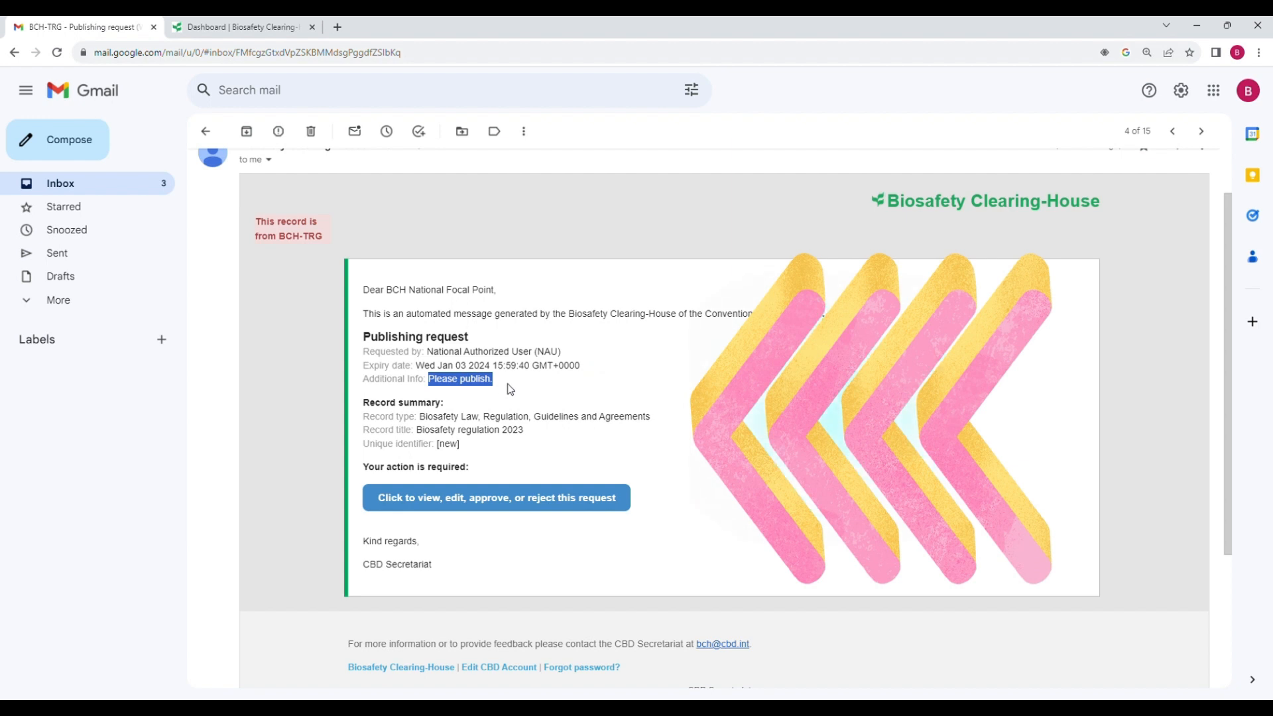
pyautogui.click(462, 416)
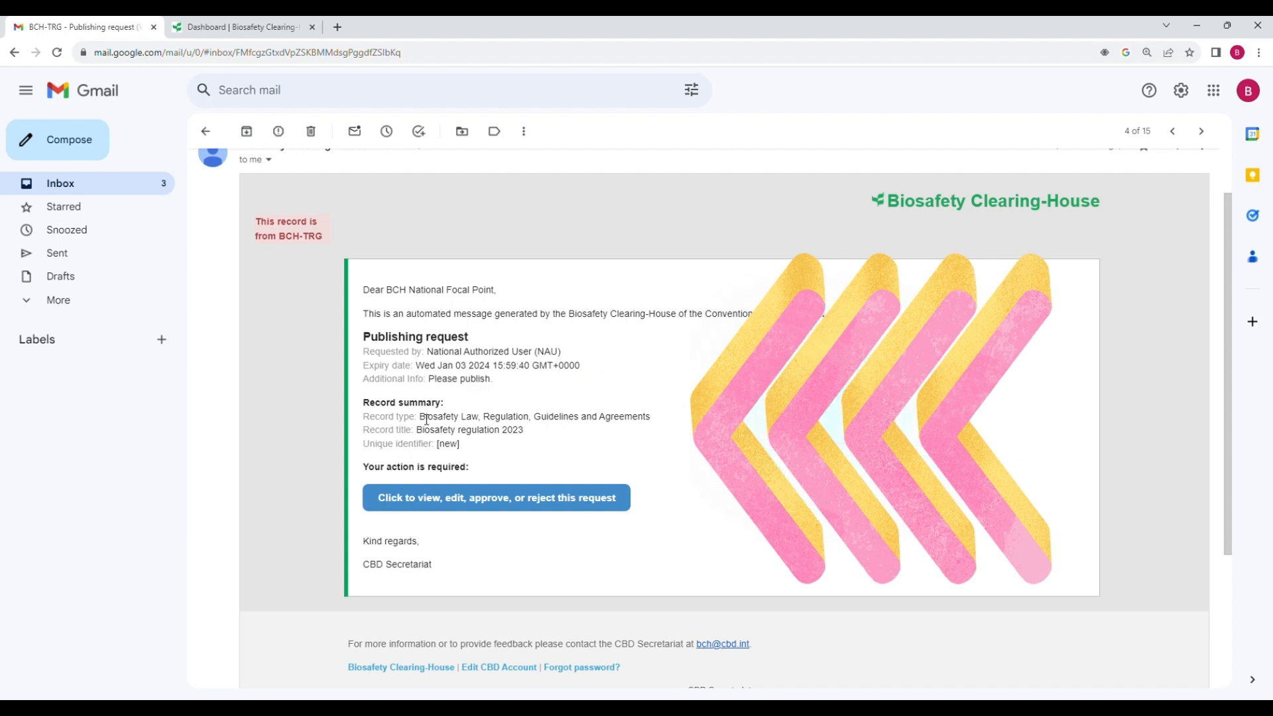
pyautogui.moveTo(420, 418); pyautogui.dragTo(665, 418)
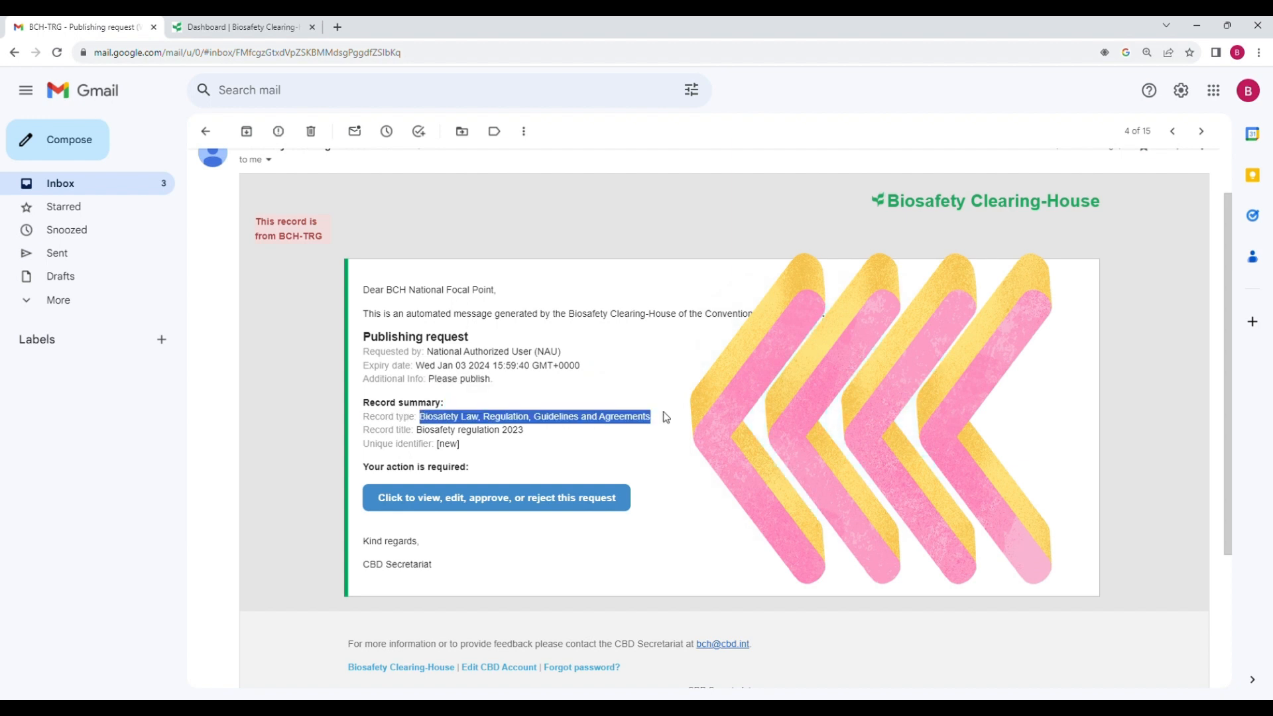
pyautogui.moveTo(528, 428); pyautogui.dragTo(425, 435)
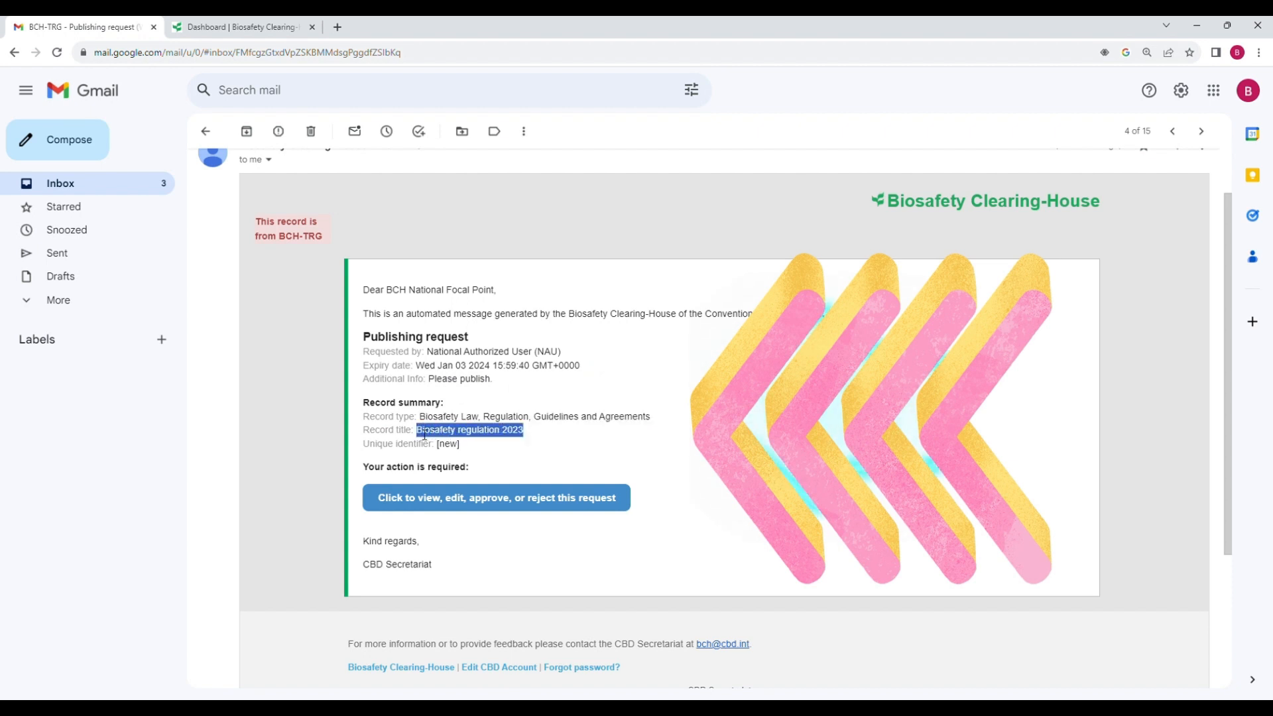
# Step: Open the publishing request on the BCH training site from the e-mail and review the full record
pyautogui.scroll(-3, 554, 537)
pyautogui.click(542, 345)
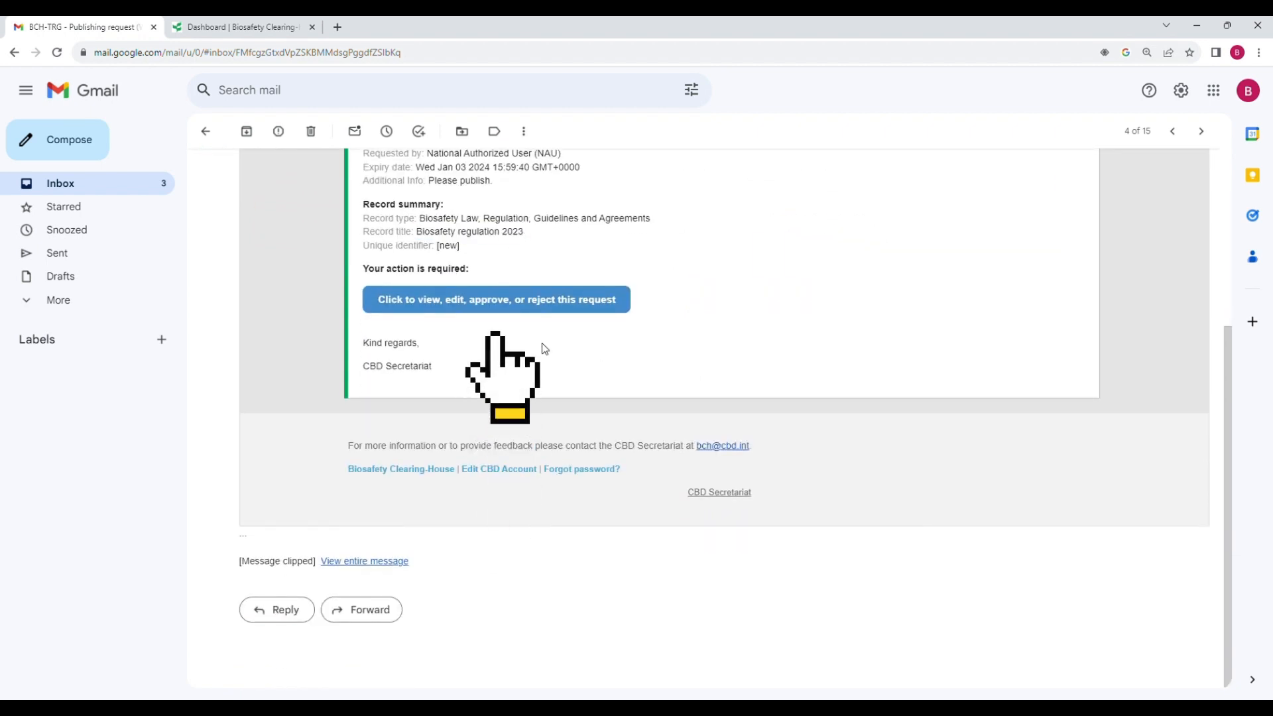
pyautogui.click(490, 313)
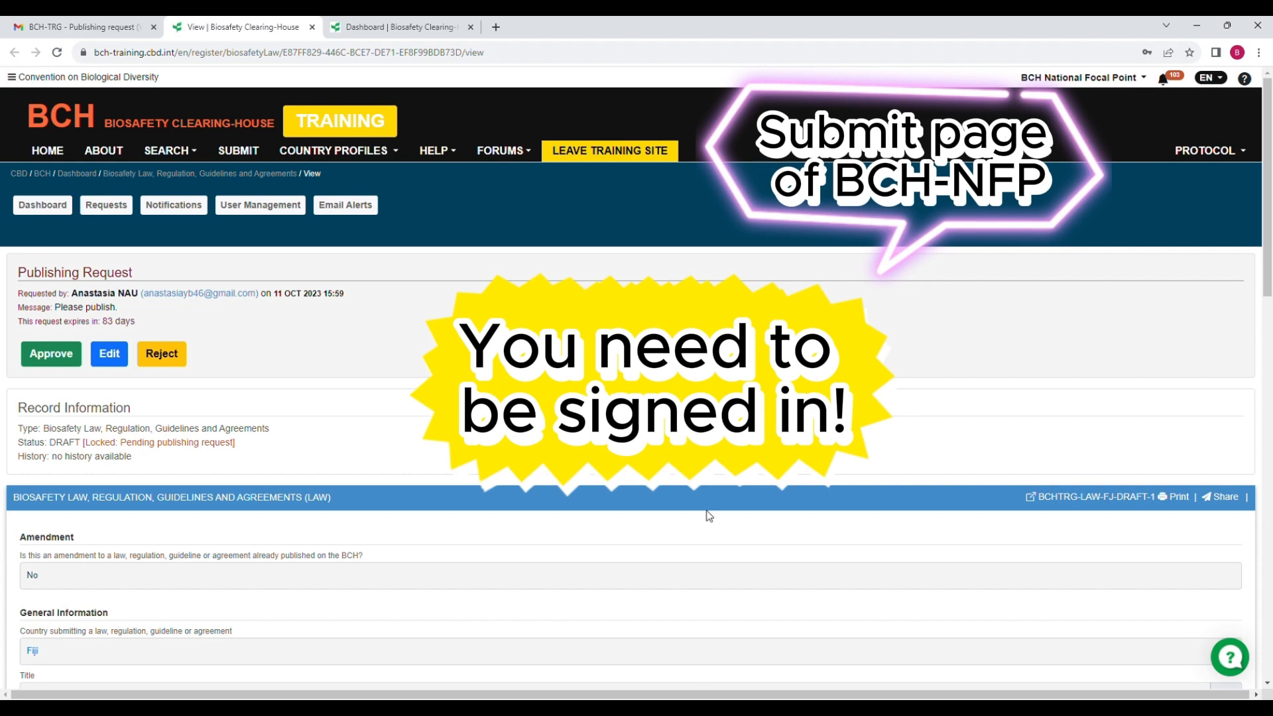
pyautogui.scroll(-4, 692, 413)
pyautogui.scroll(-6, 691, 413)
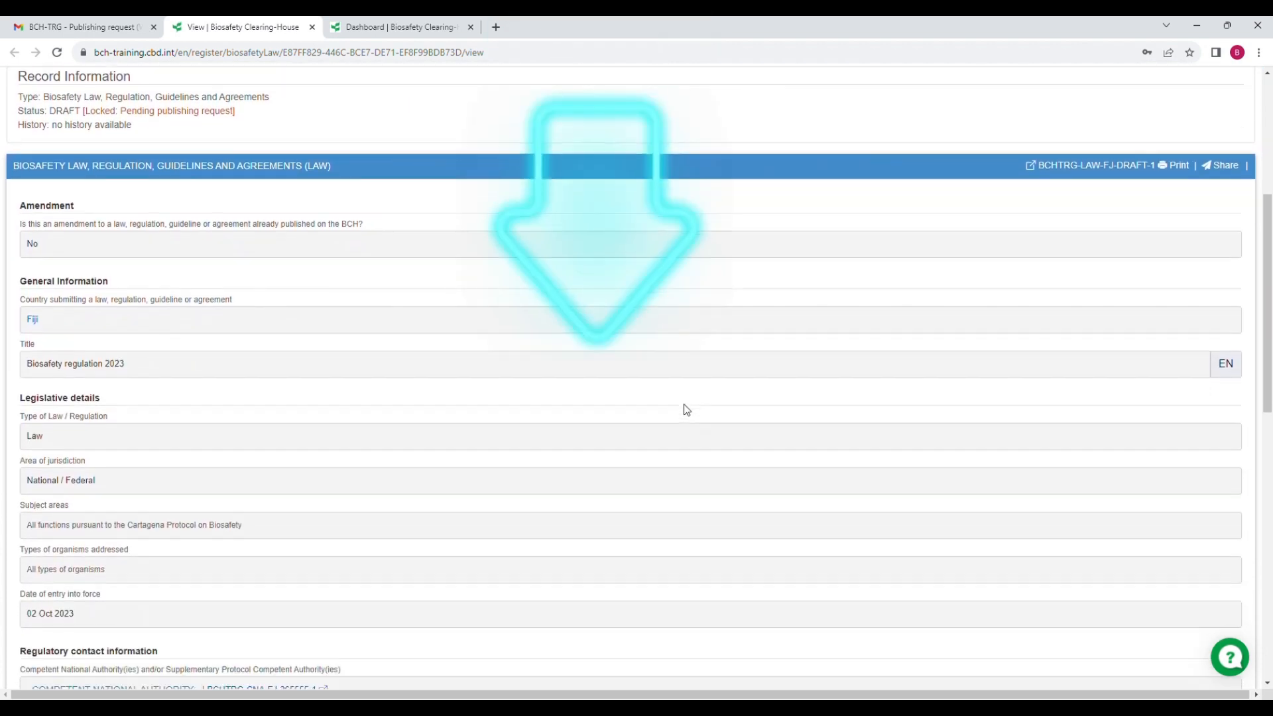
pyautogui.scroll(9, 653, 423)
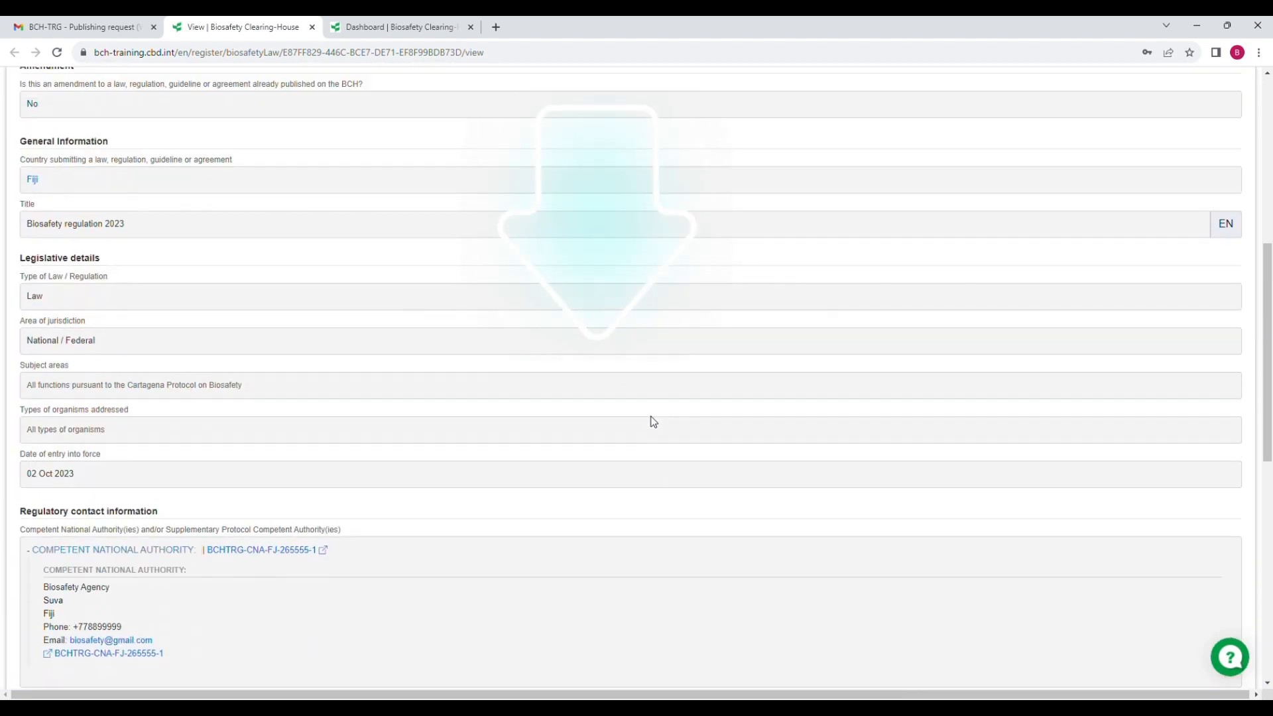
pyautogui.scroll(2, 648, 422)
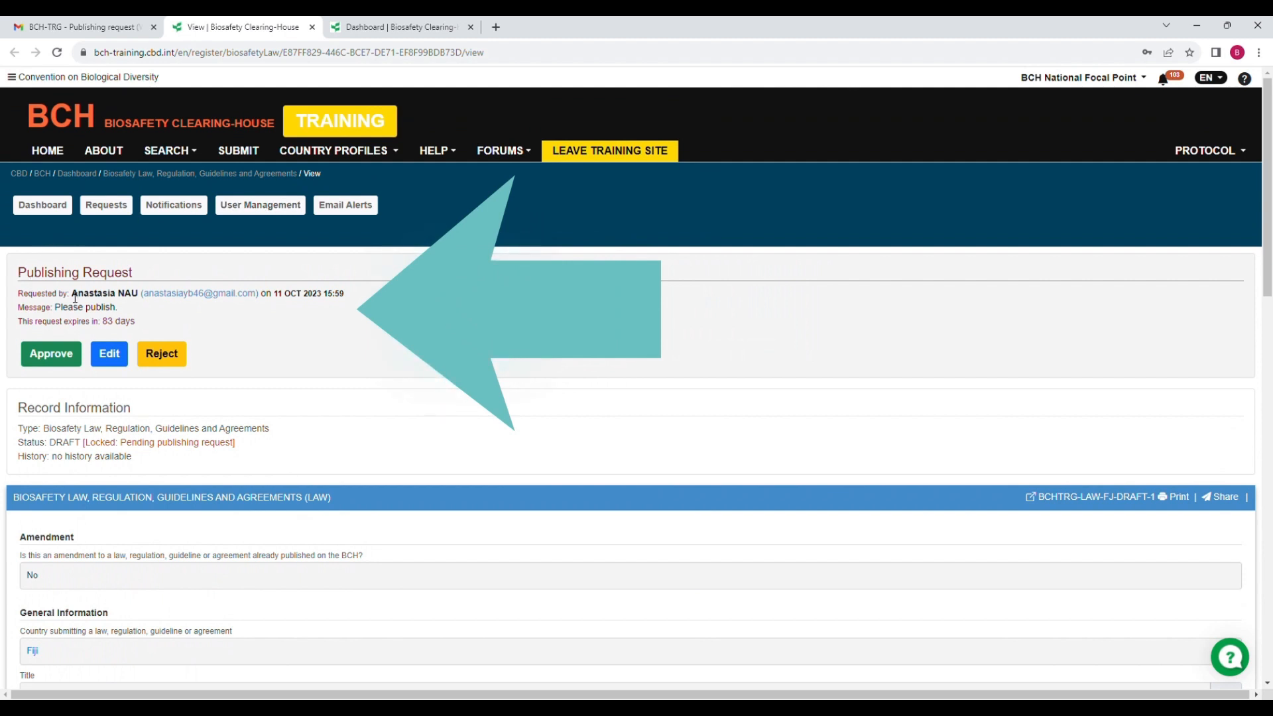
# Step: Examine the requester, request date, message and expiry period in the Publishing Request section
pyautogui.moveTo(69, 293); pyautogui.dragTo(356, 298)
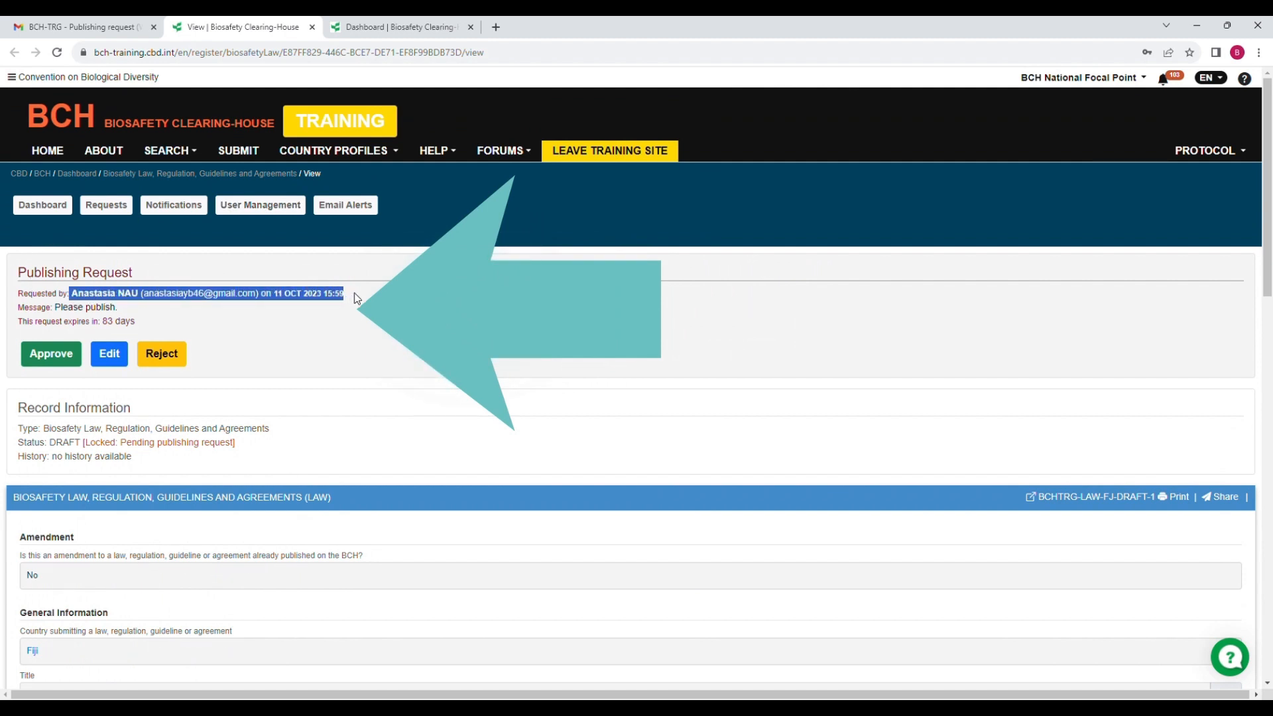
pyautogui.click(225, 301)
pyautogui.moveTo(72, 308); pyautogui.dragTo(136, 310)
pyautogui.click(158, 313)
pyautogui.doubleClick(108, 322)
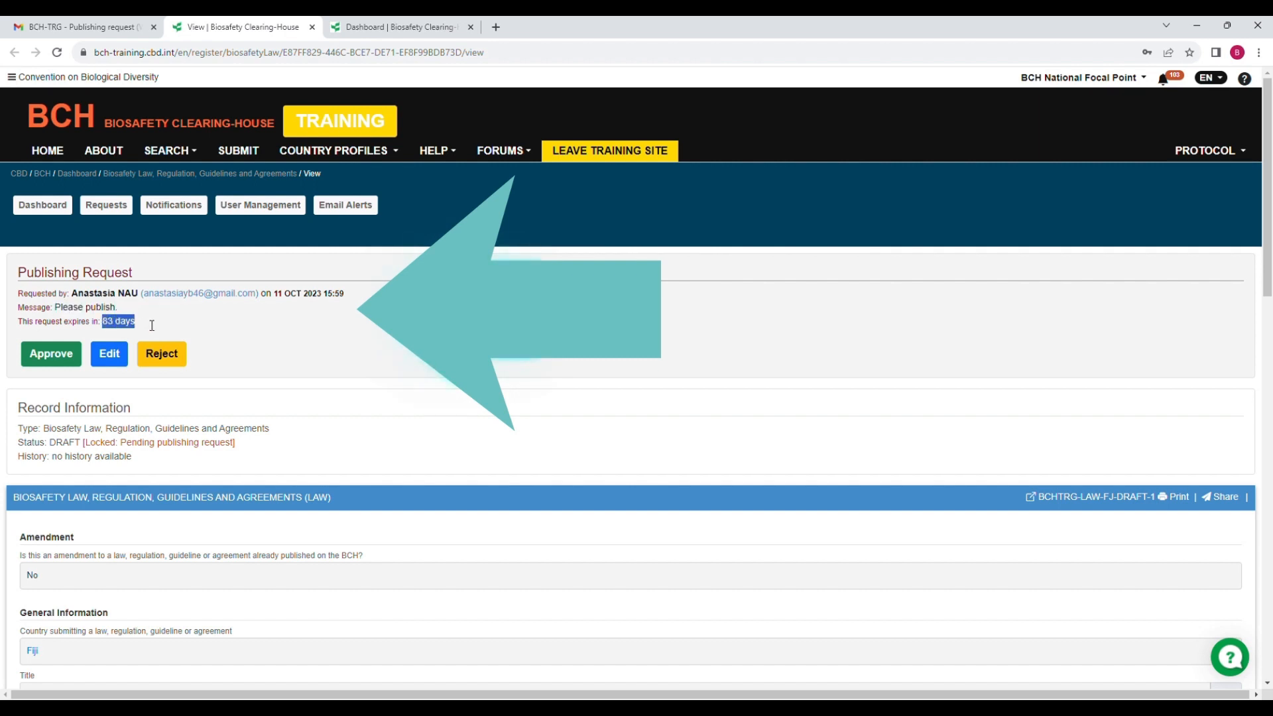
pyautogui.click(376, 358)
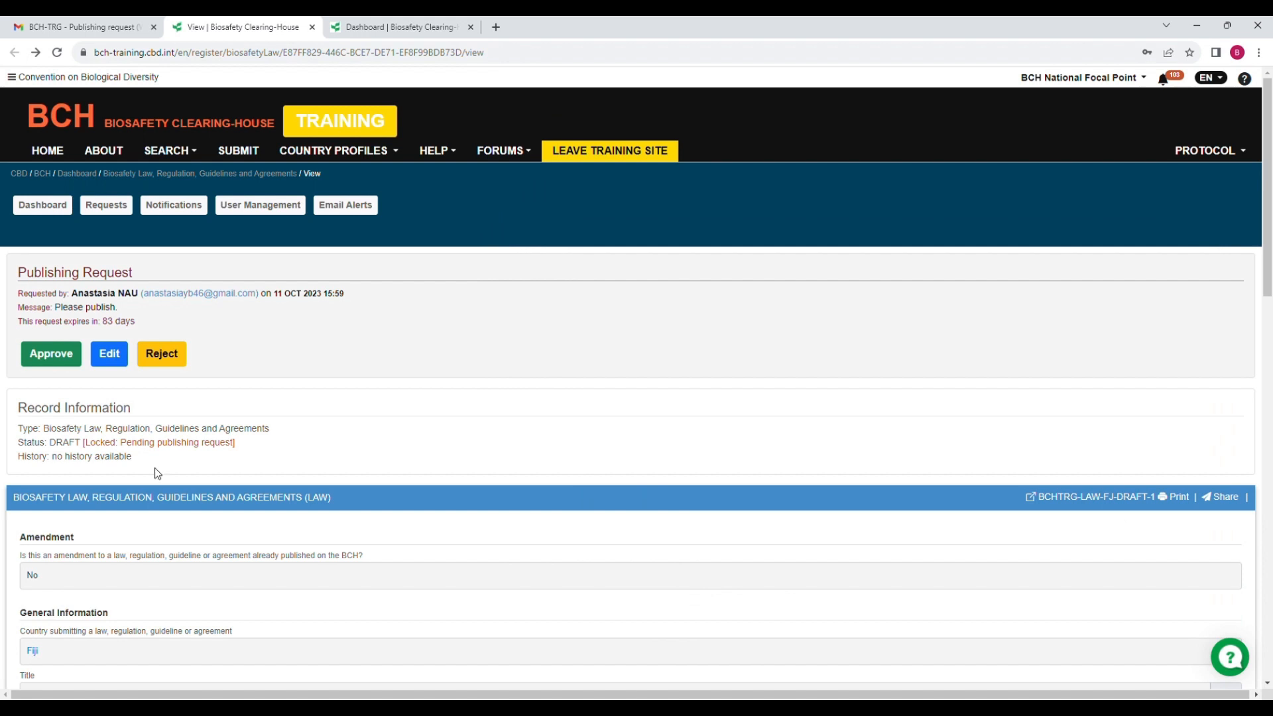
# Step: View the incoming requests on the Dashboard, in the notifications and on the Requests page
pyautogui.click(59, 209)
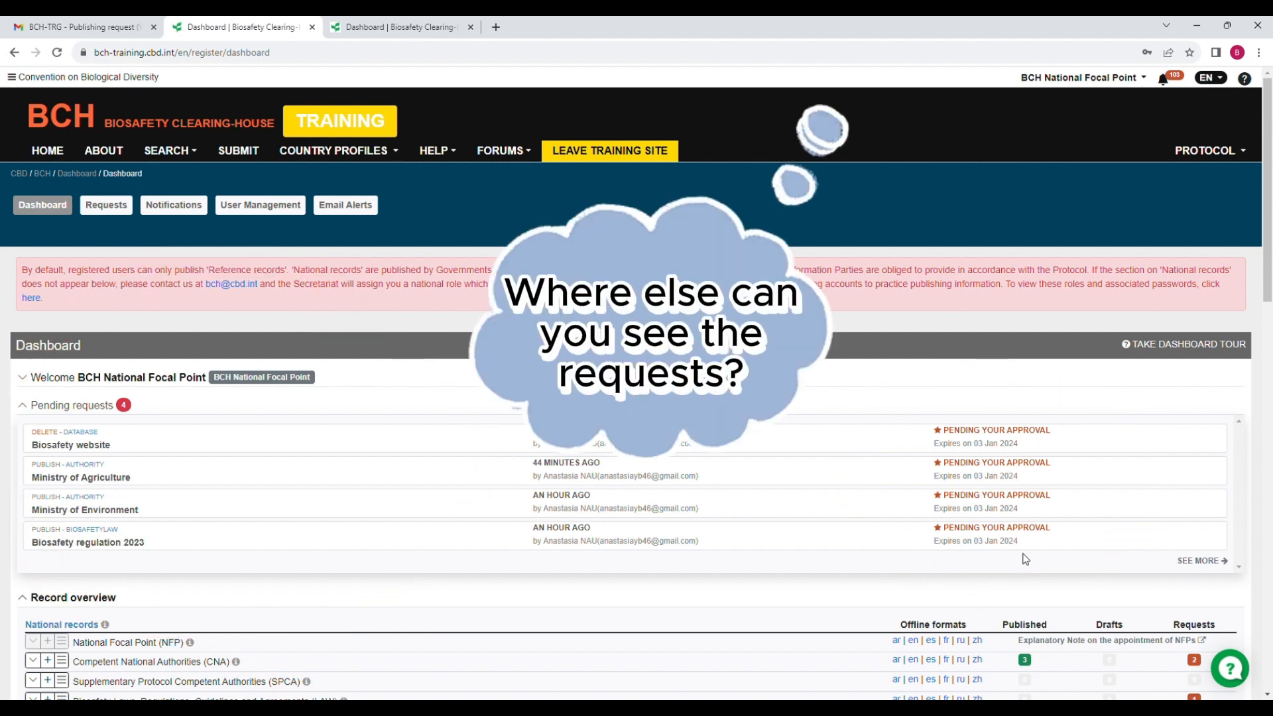
pyautogui.click(1165, 82)
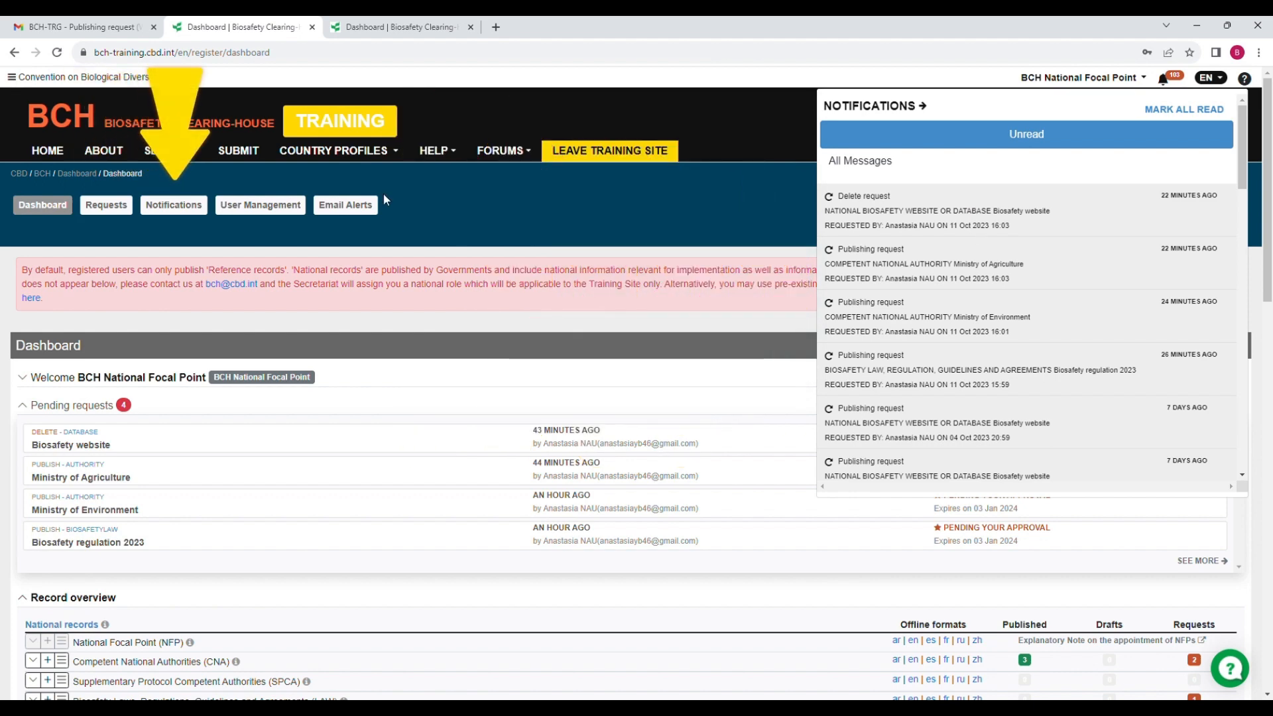
pyautogui.click(186, 213)
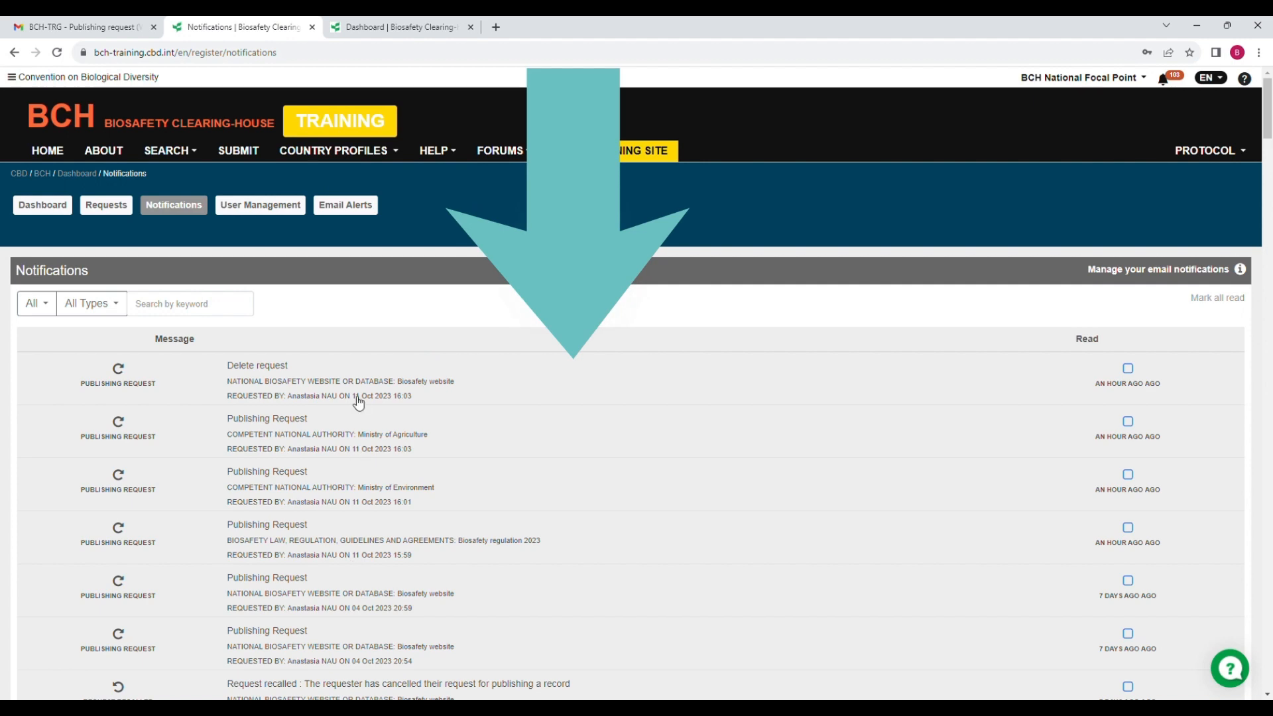
pyautogui.click(119, 208)
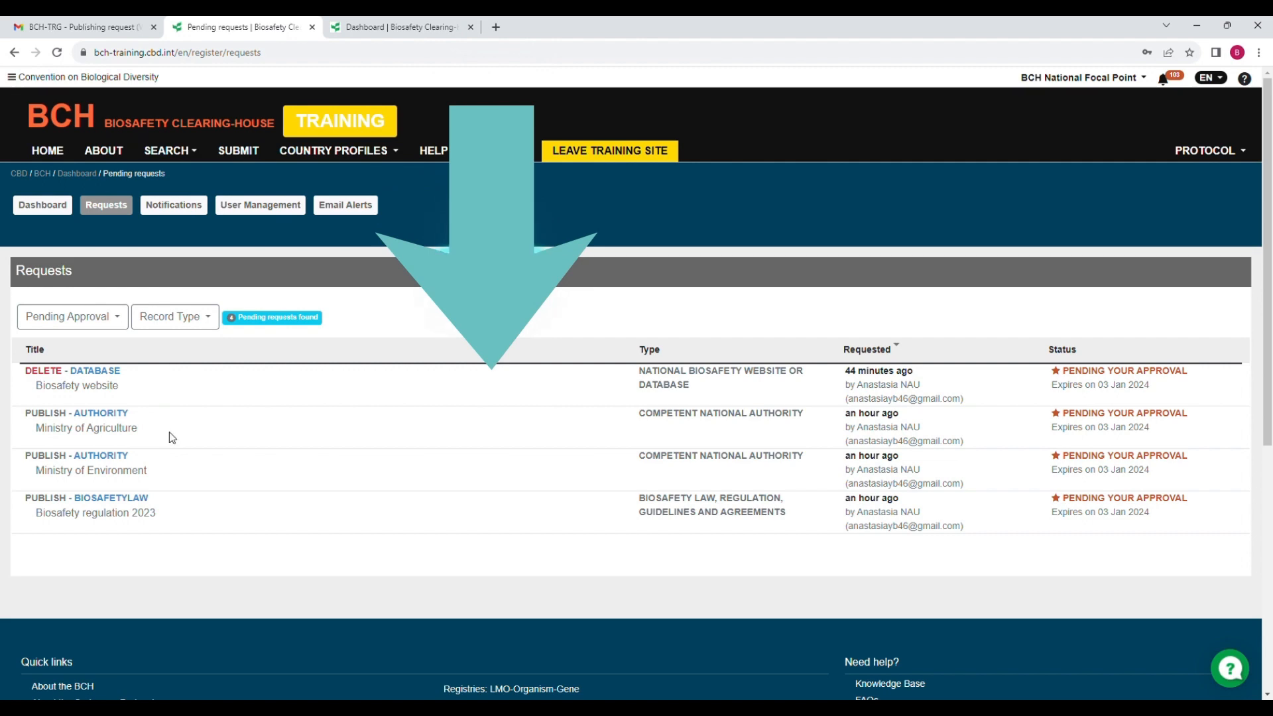
# Step: Expand the Ministry of Agriculture publishing request and review its Competent National Authority record
pyautogui.click(125, 428)
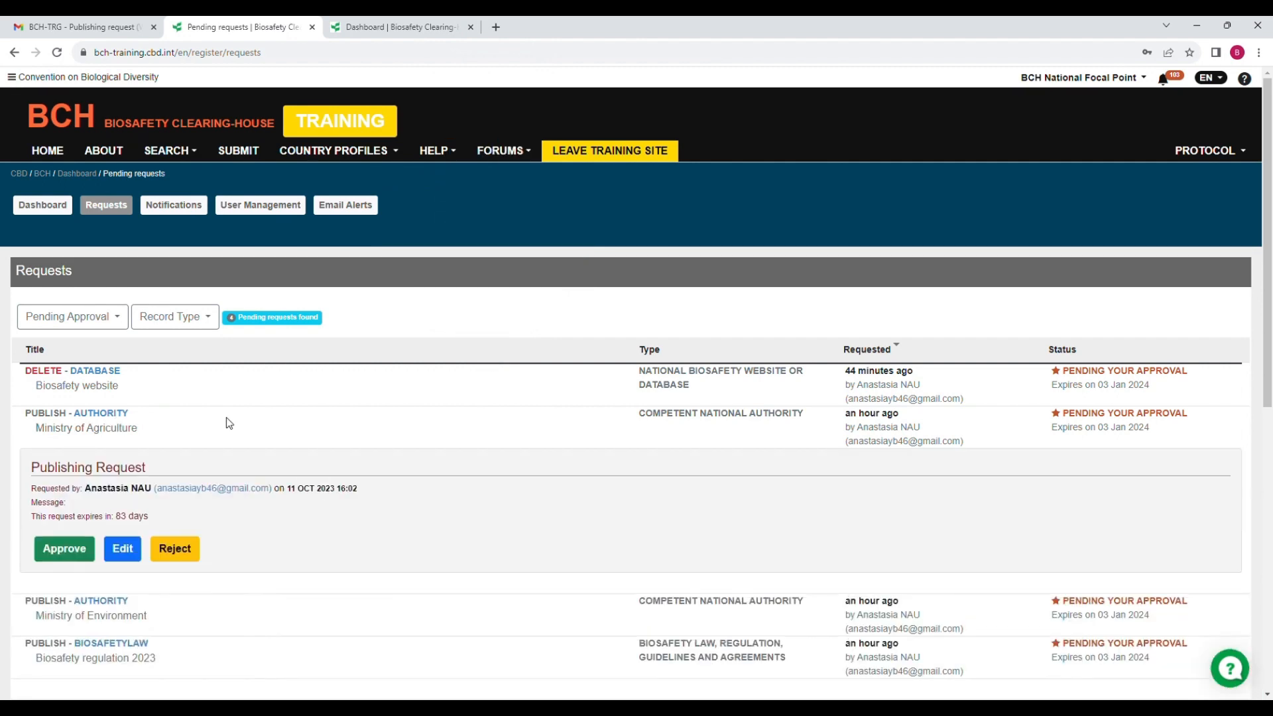
pyautogui.scroll(-4, 295, 425)
pyautogui.scroll(-12, 295, 431)
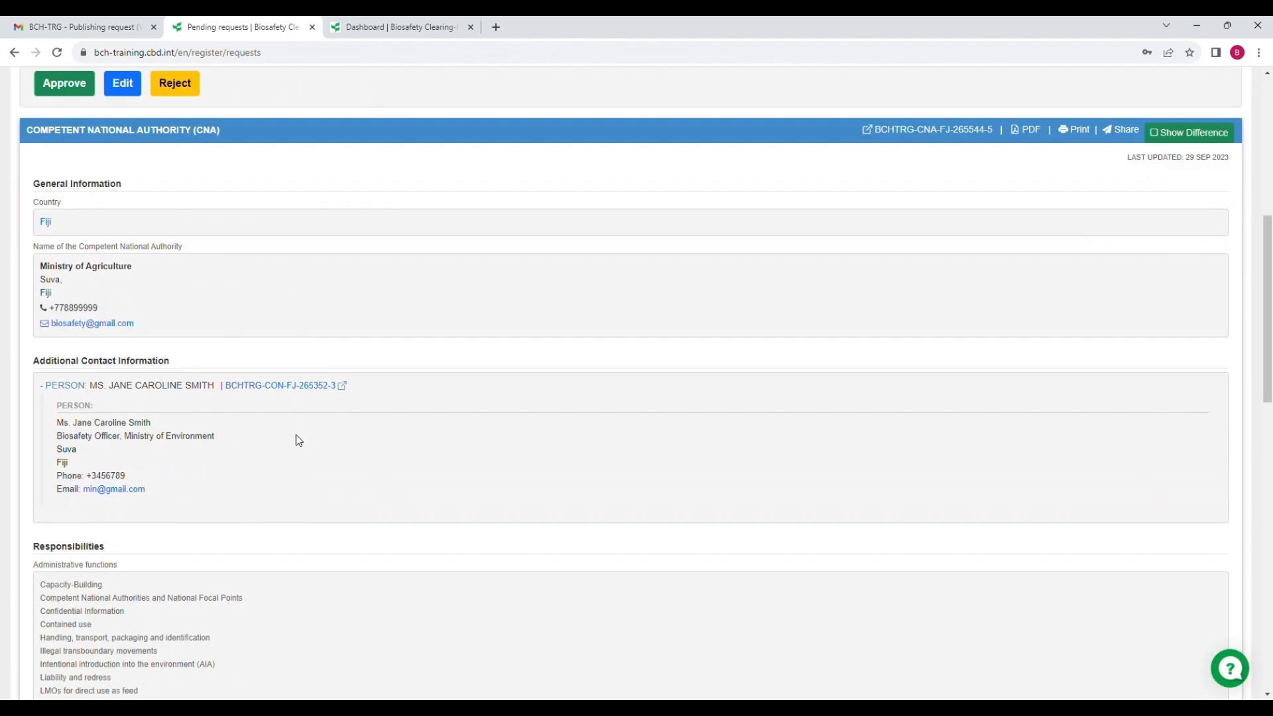
pyautogui.scroll(6, 295, 441)
pyautogui.scroll(10, 296, 443)
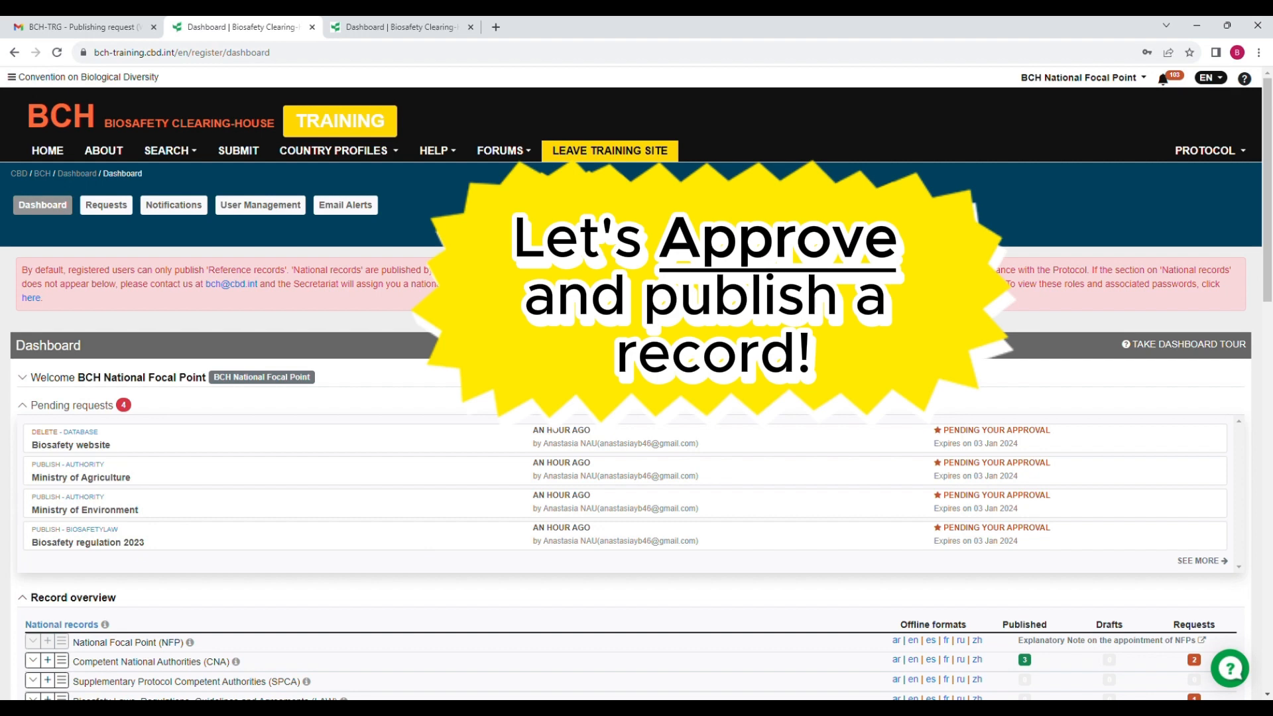
# Step: Open the Biosafety regulation 2023 request from the Dashboard's pending requests and return to the Dashboard
pyautogui.click(173, 544)
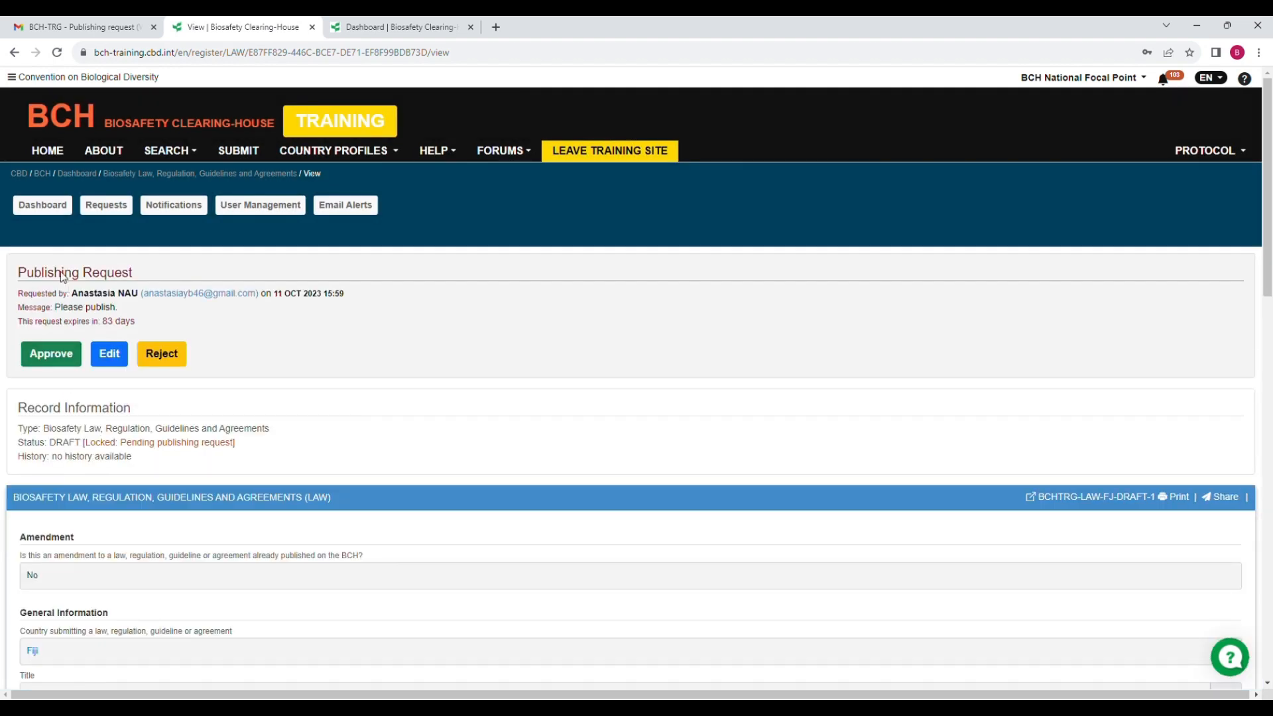
pyautogui.click(47, 206)
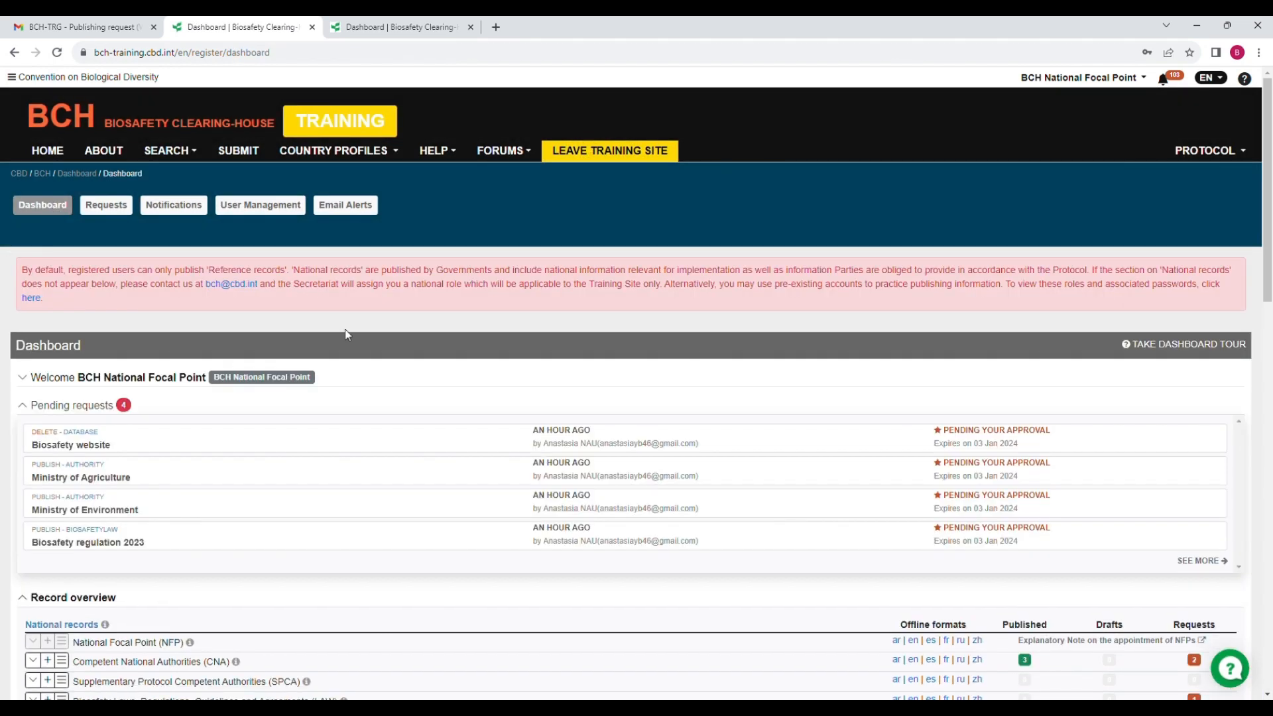
# Step: Open Biosafety regulation 2023 from the requests for Biosafety Laws, Regulations, Guidelines and Agreements (LAW) and approve its publishing request
pyautogui.scroll(-5, 352, 344)
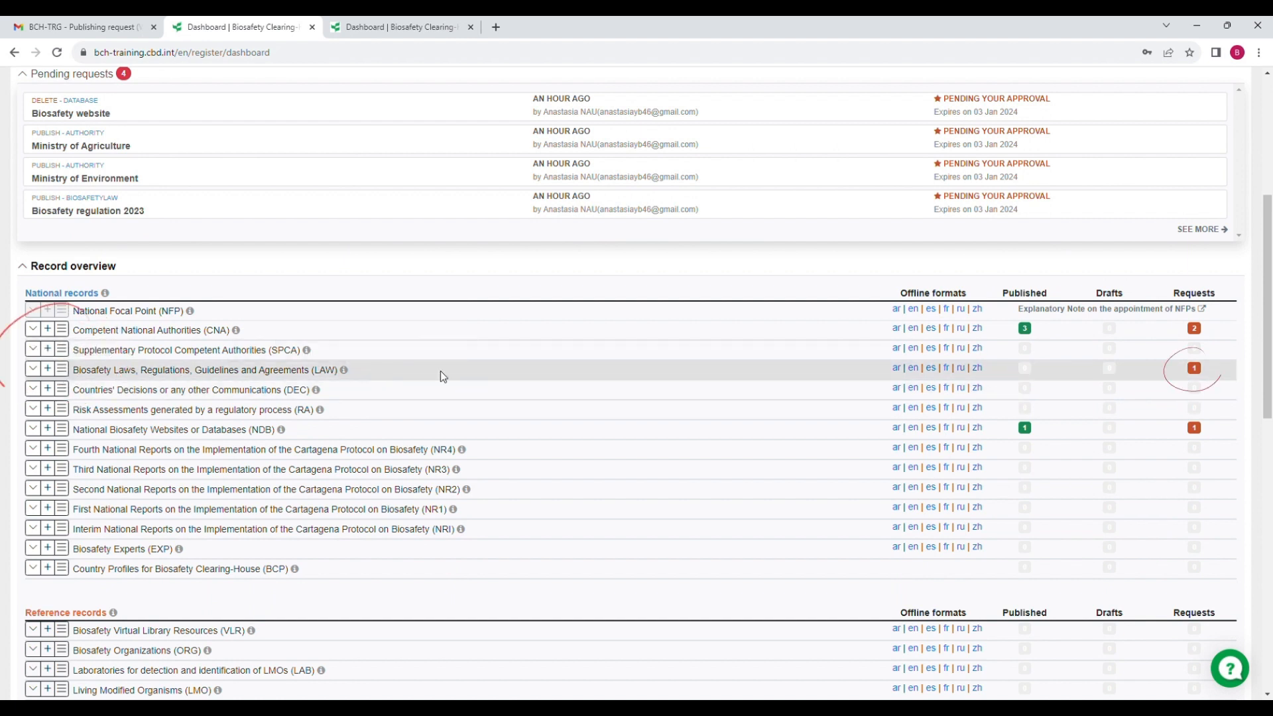
pyautogui.click(1194, 369)
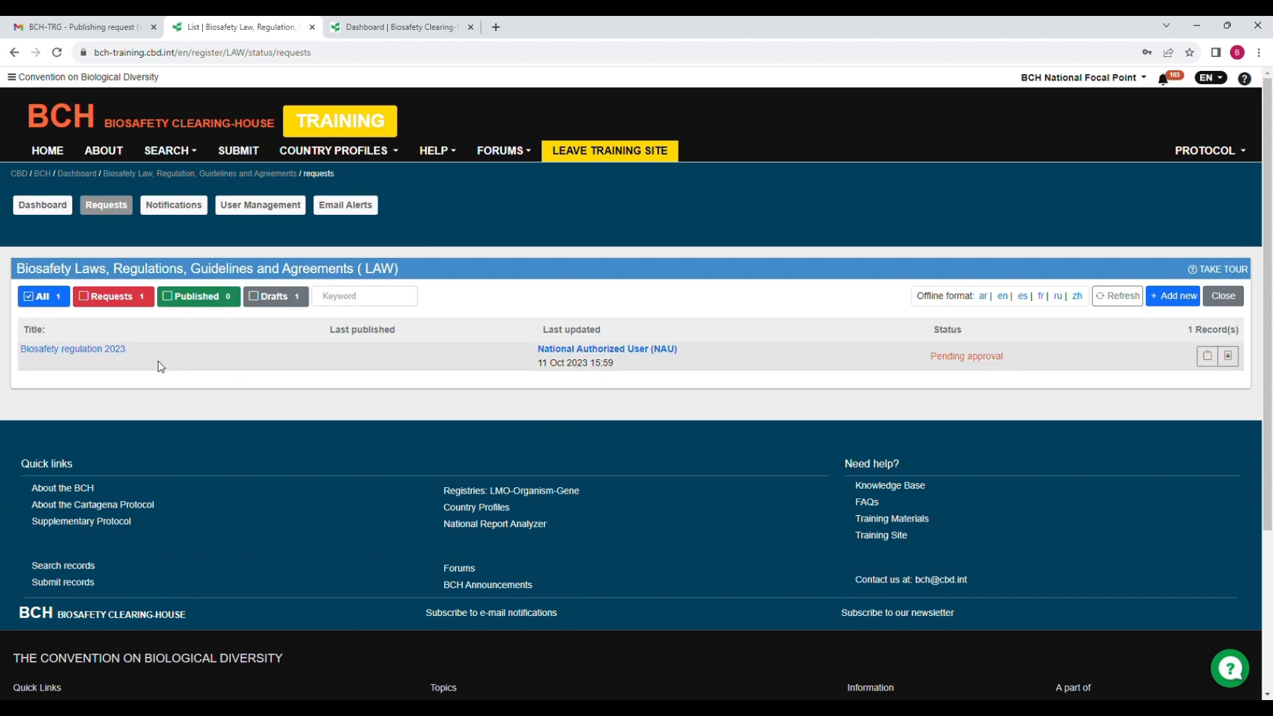
pyautogui.click(87, 352)
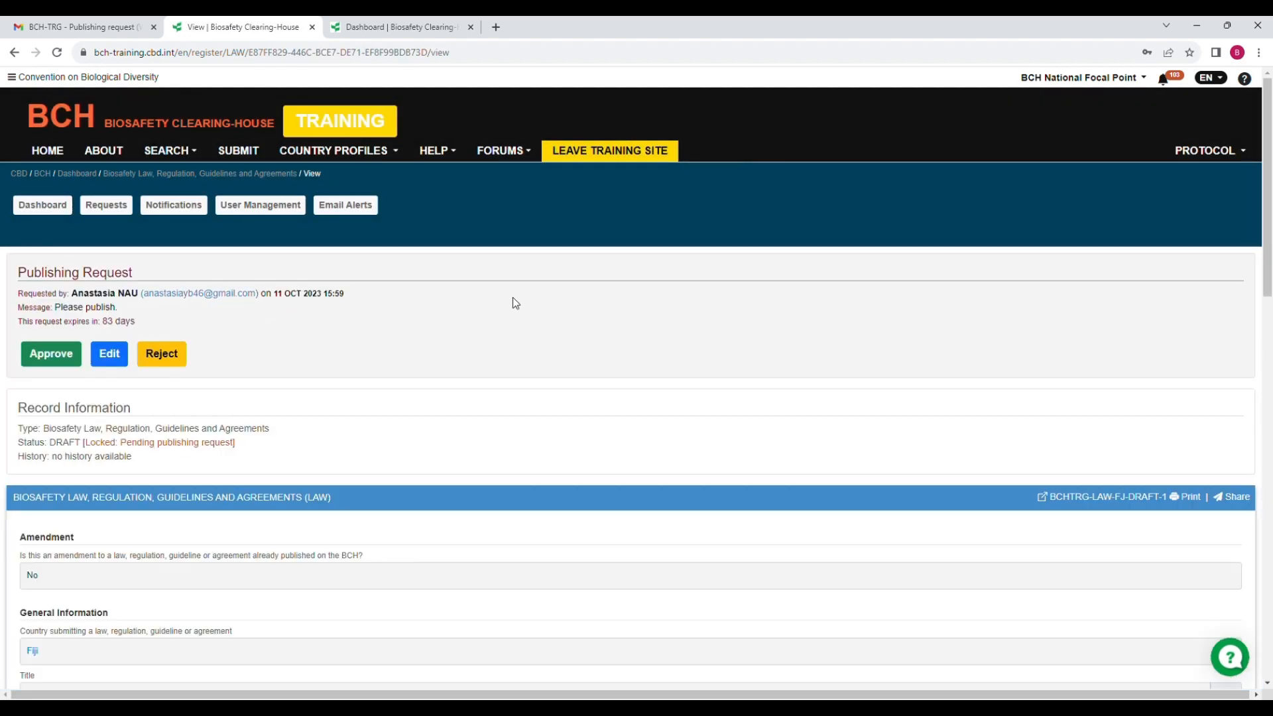
pyautogui.scroll(-8, 512, 299)
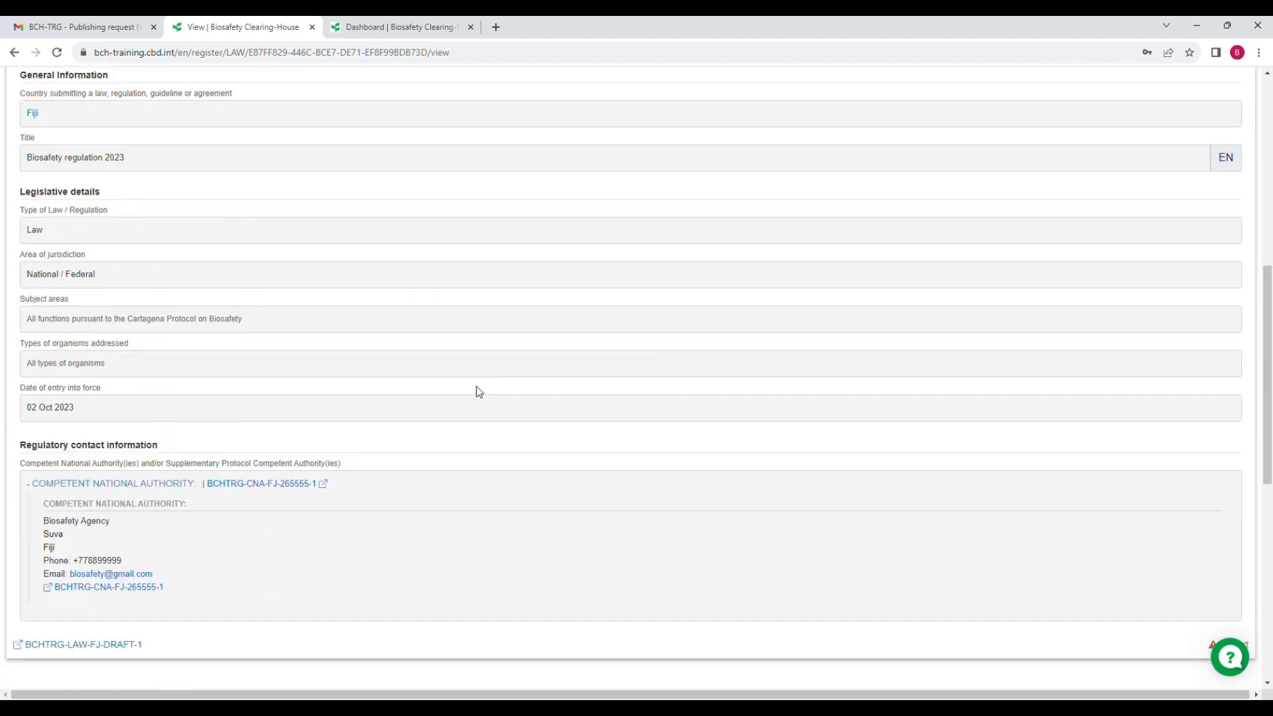
pyautogui.scroll(10, 473, 396)
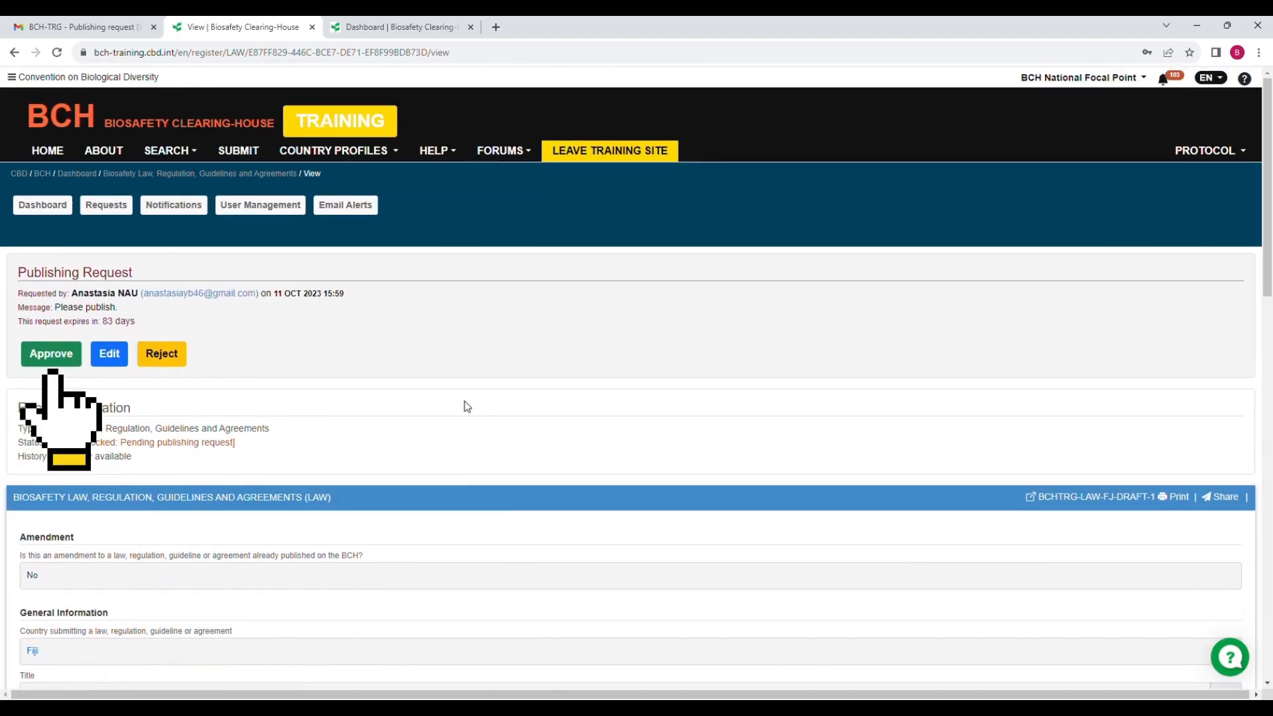
pyautogui.click(65, 358)
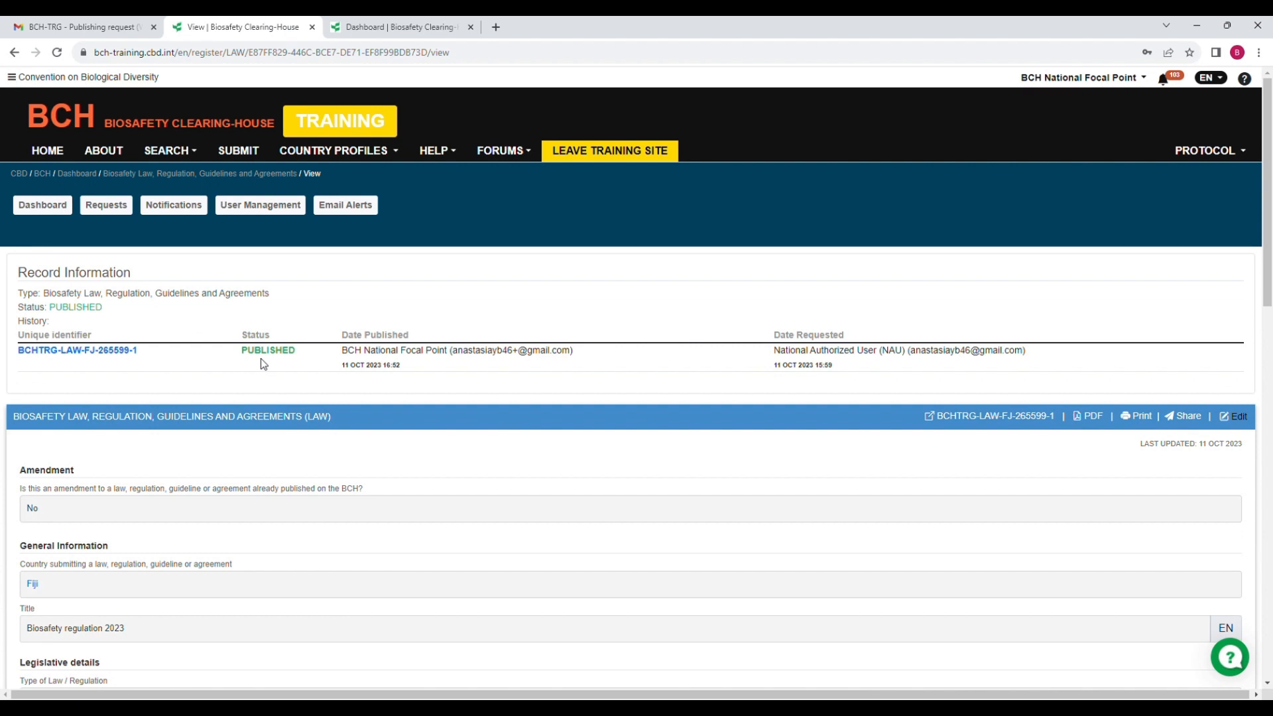
# Step: Check the approved Biosafety regulation 2023 record in the list of all LAW records and on the site's Search page
pyautogui.click(41, 206)
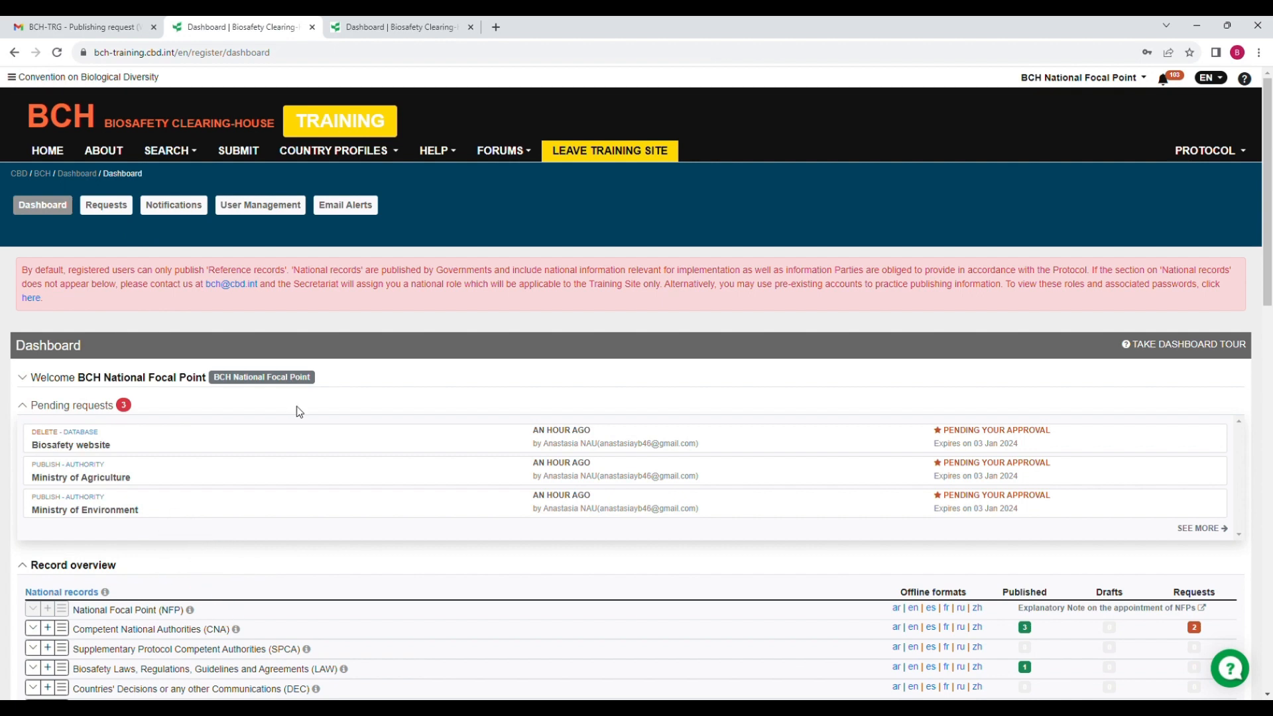
pyautogui.scroll(-5, 300, 418)
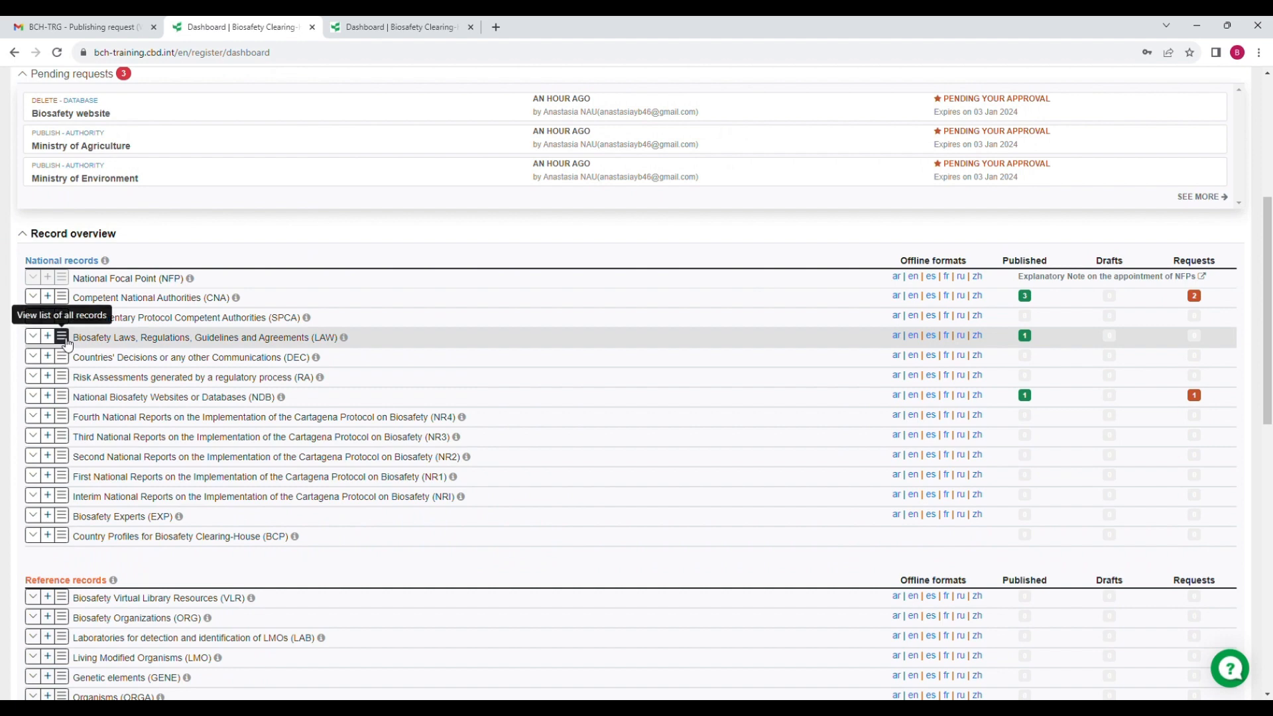
pyautogui.click(62, 337)
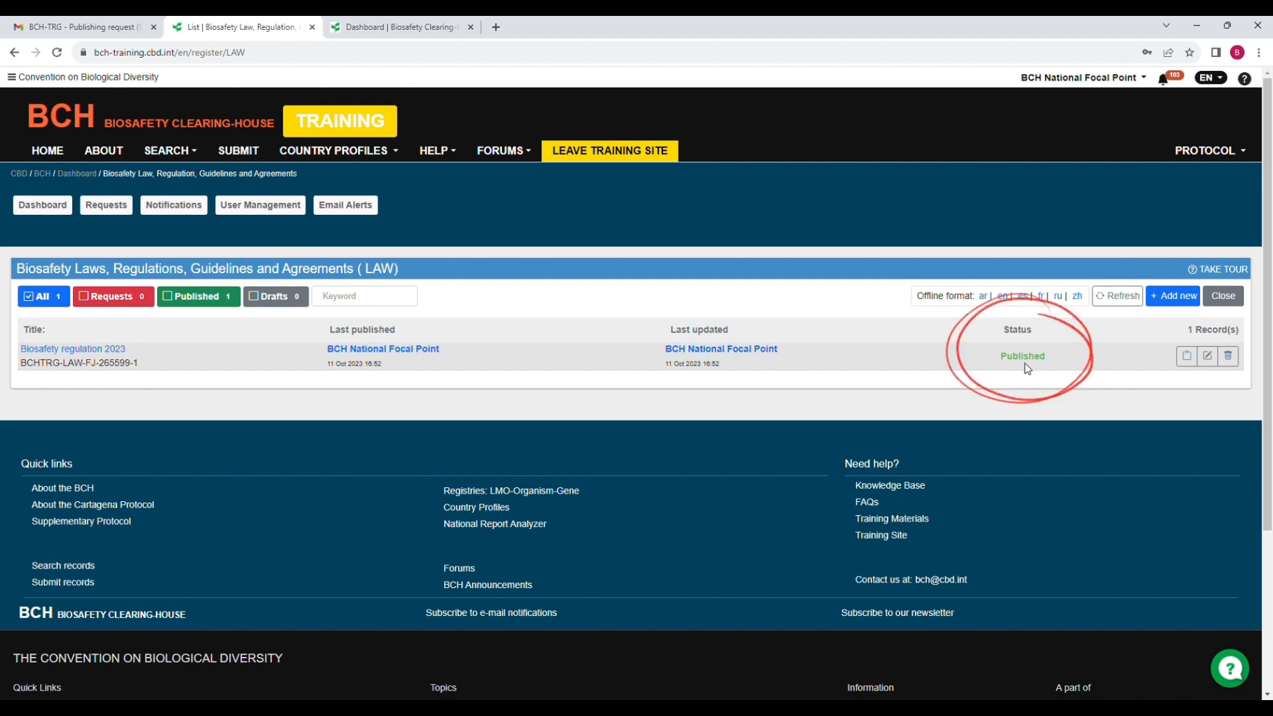
pyautogui.click(183, 155)
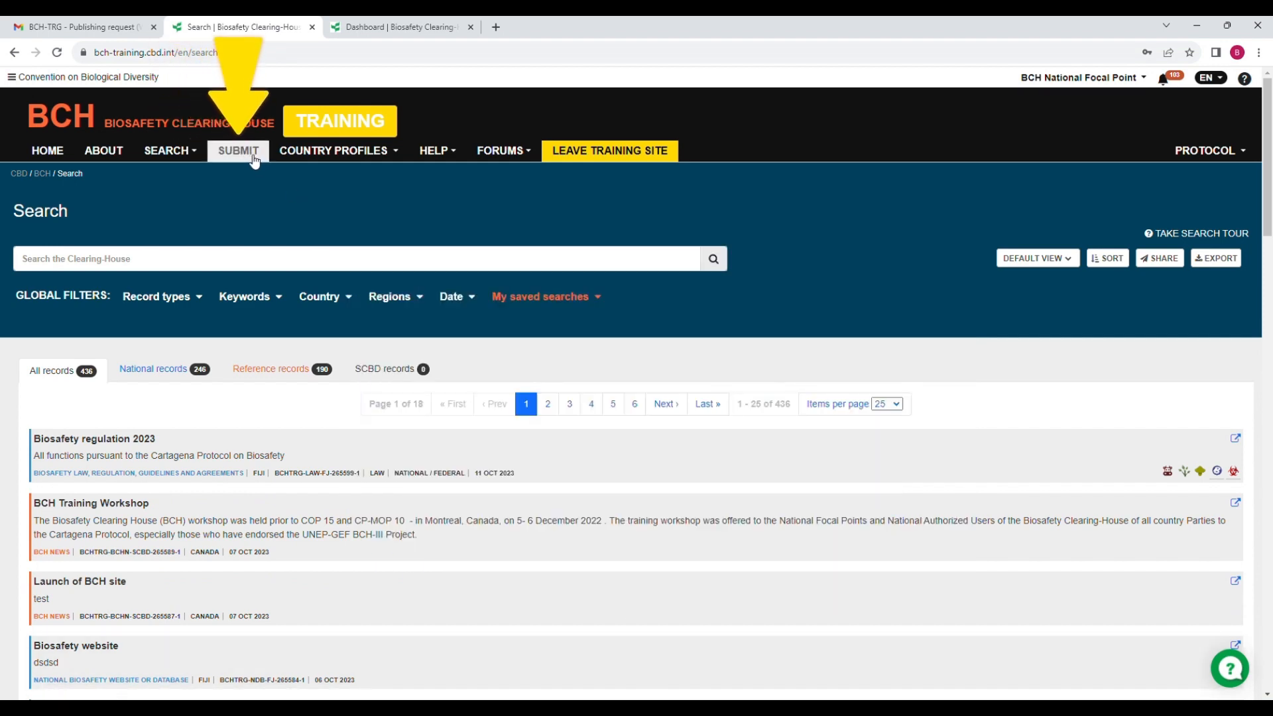
# Step: Open the Ministry of Environment publishing request from the Dashboard's pending requests and bring up its submission form for editing
pyautogui.click(254, 156)
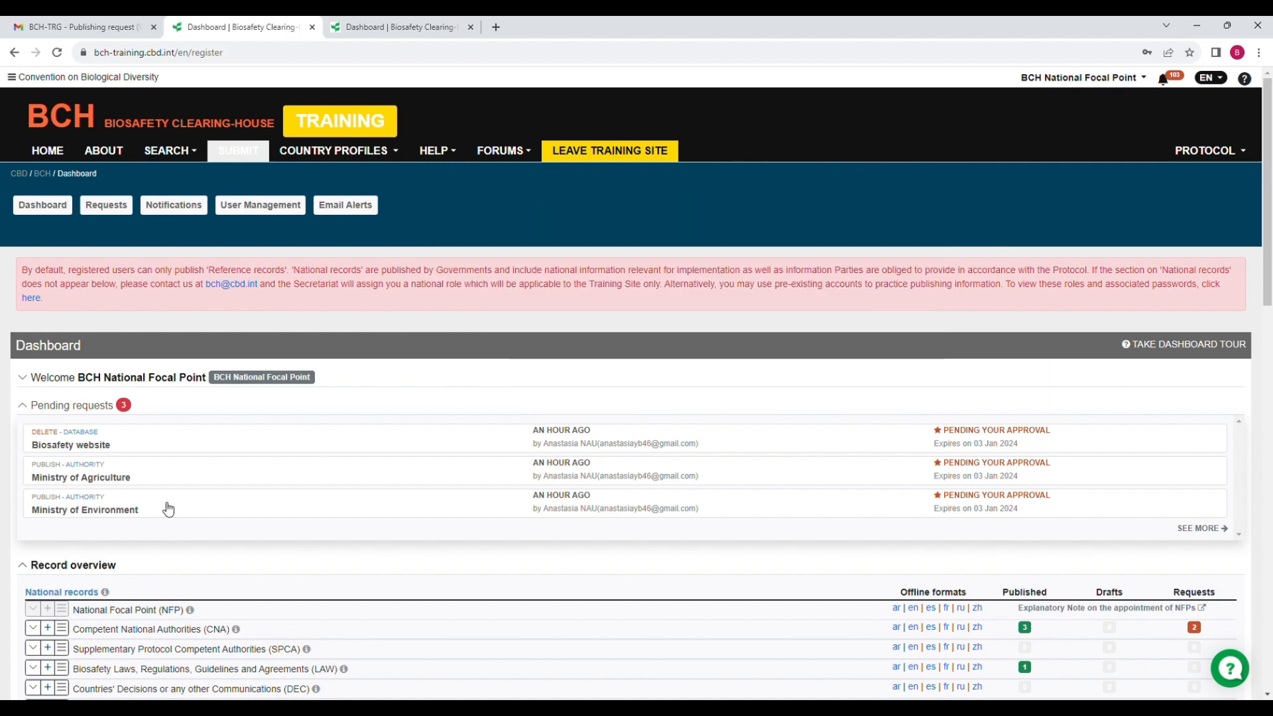
pyautogui.click(168, 509)
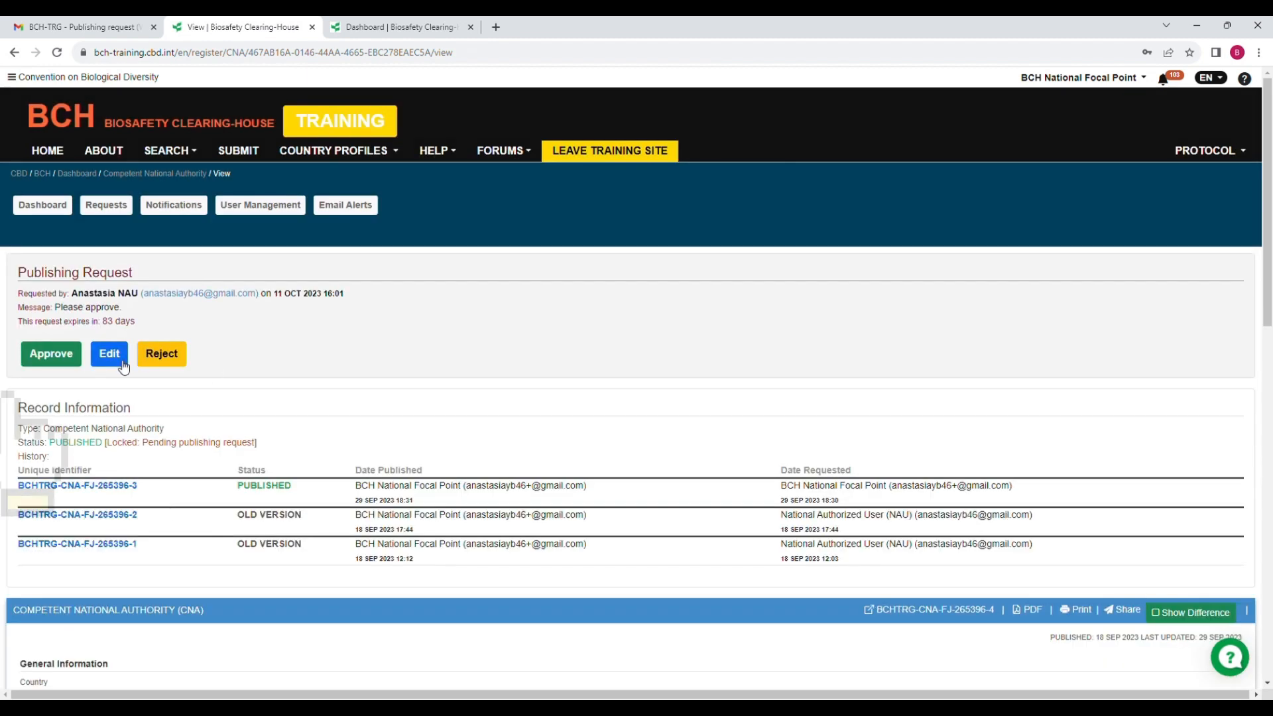
pyautogui.click(111, 362)
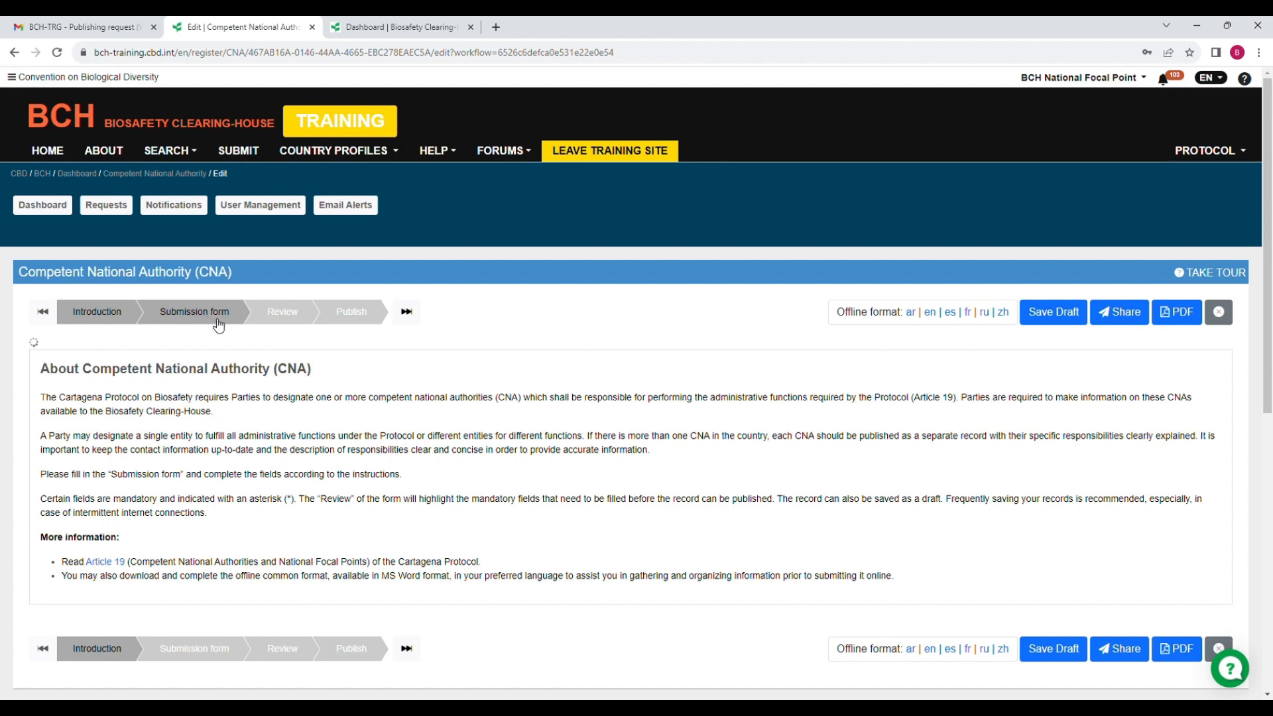
pyautogui.click(216, 326)
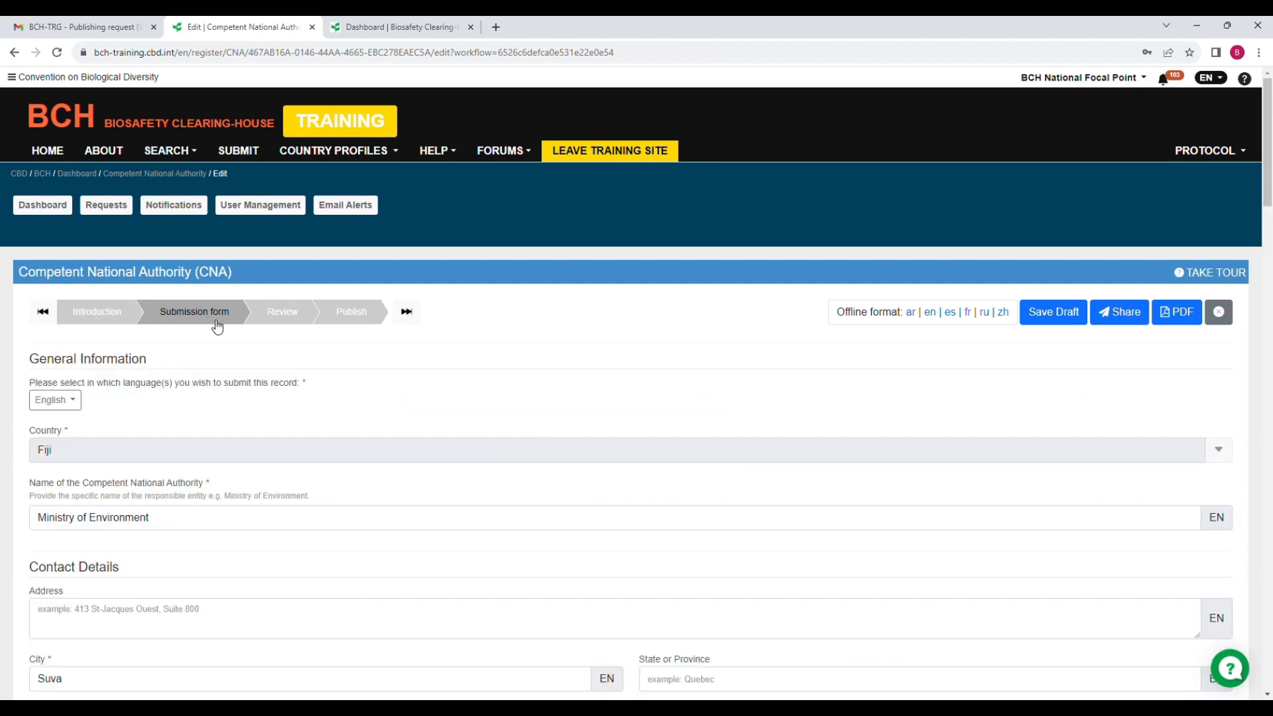
# Step: Set the Ministry of Environment record's administrative functions to All functions pursuant to the Cartagena Protocol on Biosafety
pyautogui.scroll(-9, 172, 430)
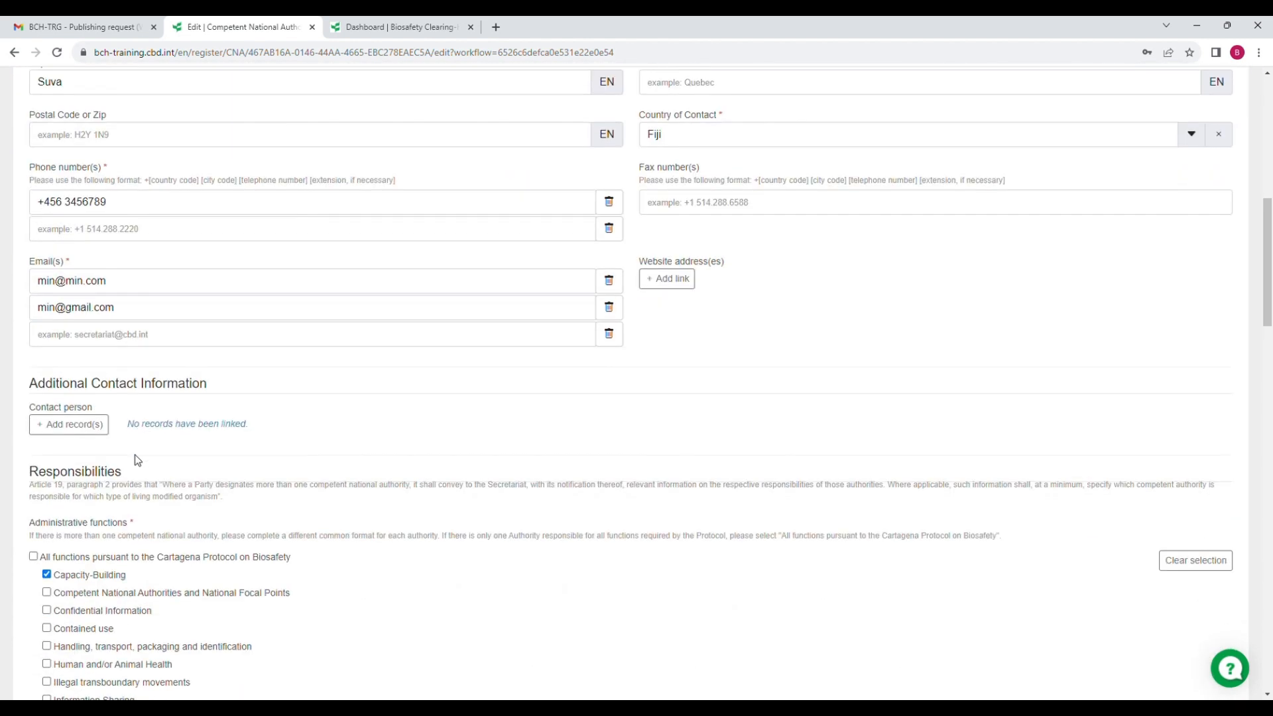
pyautogui.scroll(-5, 137, 460)
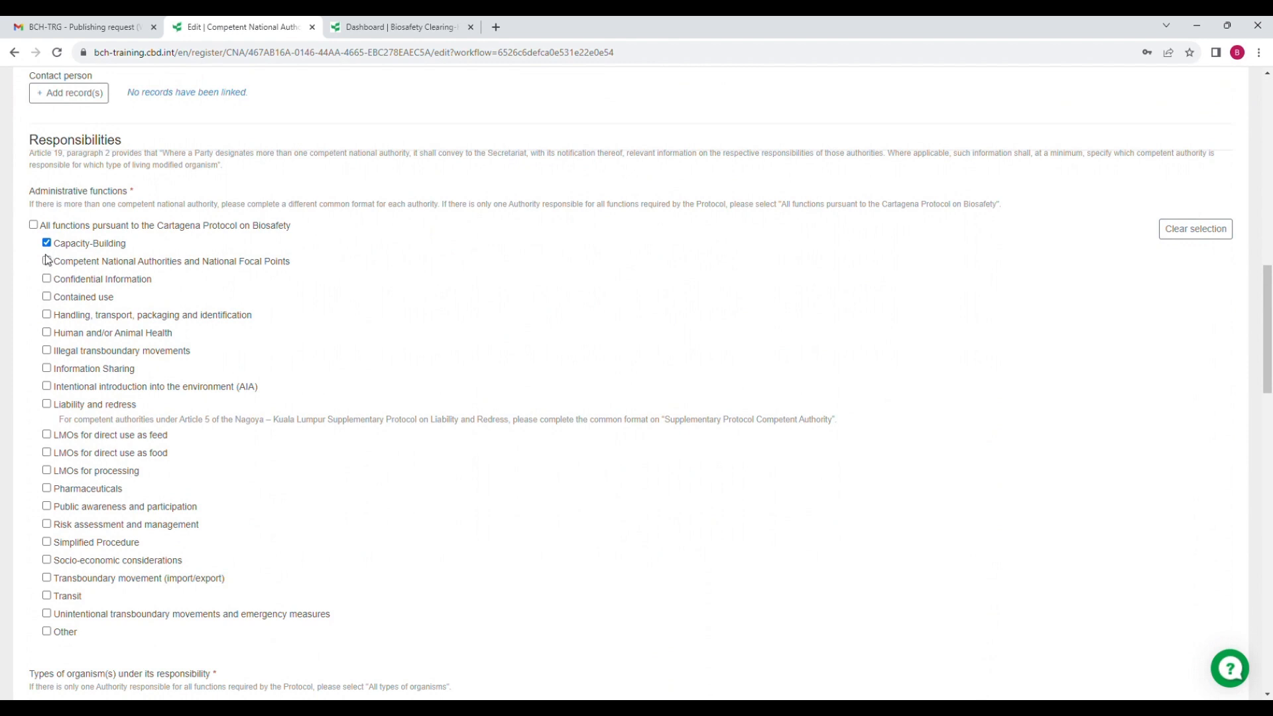
pyautogui.click(46, 260)
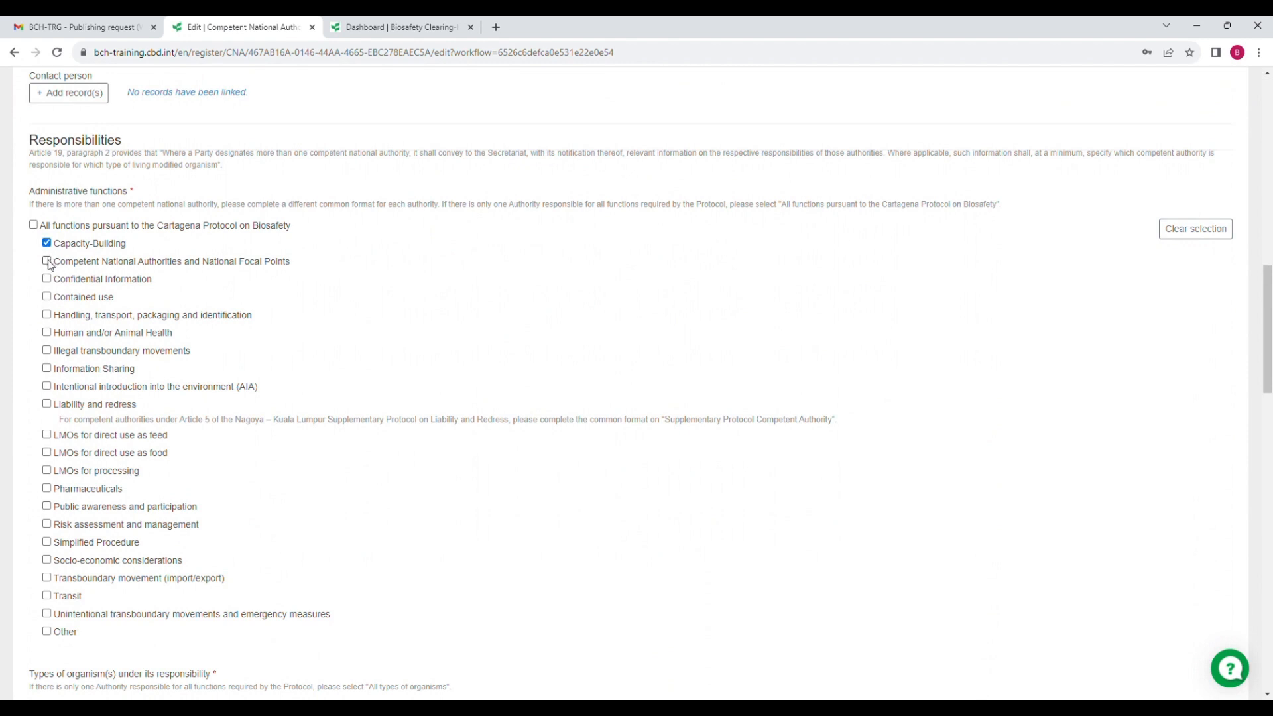
pyautogui.click(33, 226)
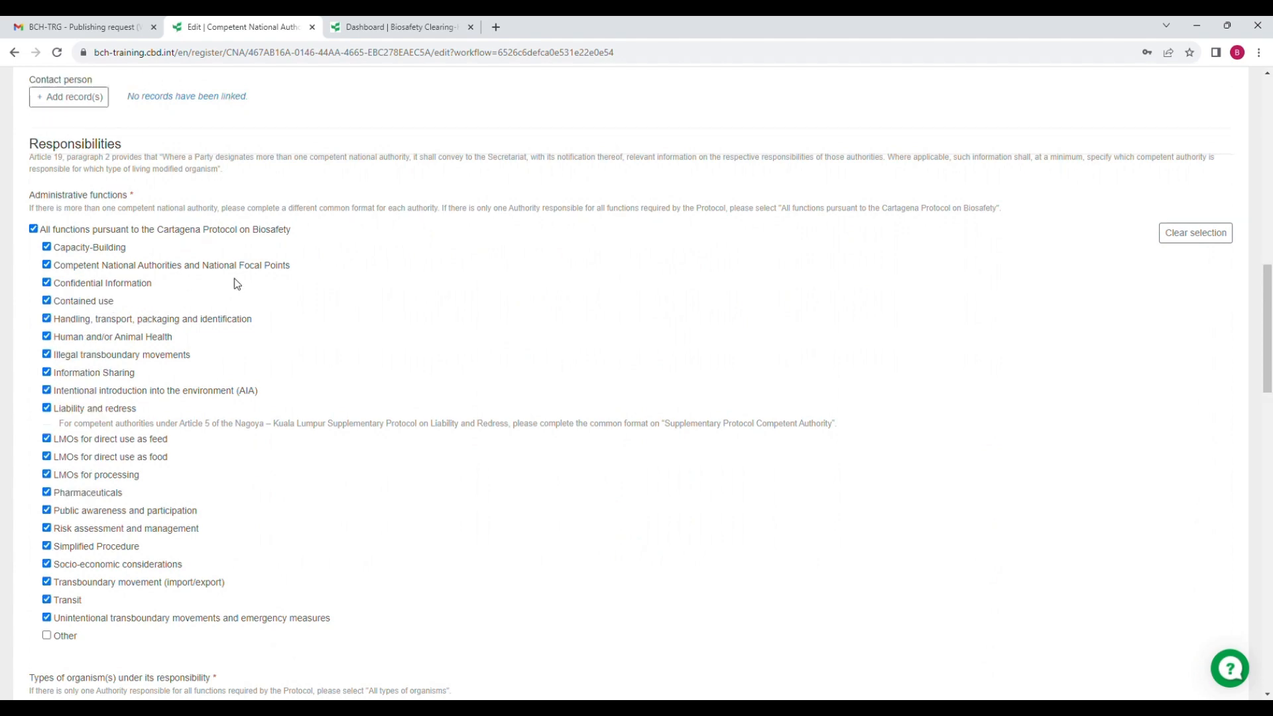
# Step: Review the edited Ministry of Environment record and publish it
pyautogui.scroll(10, 237, 284)
pyautogui.click(292, 310)
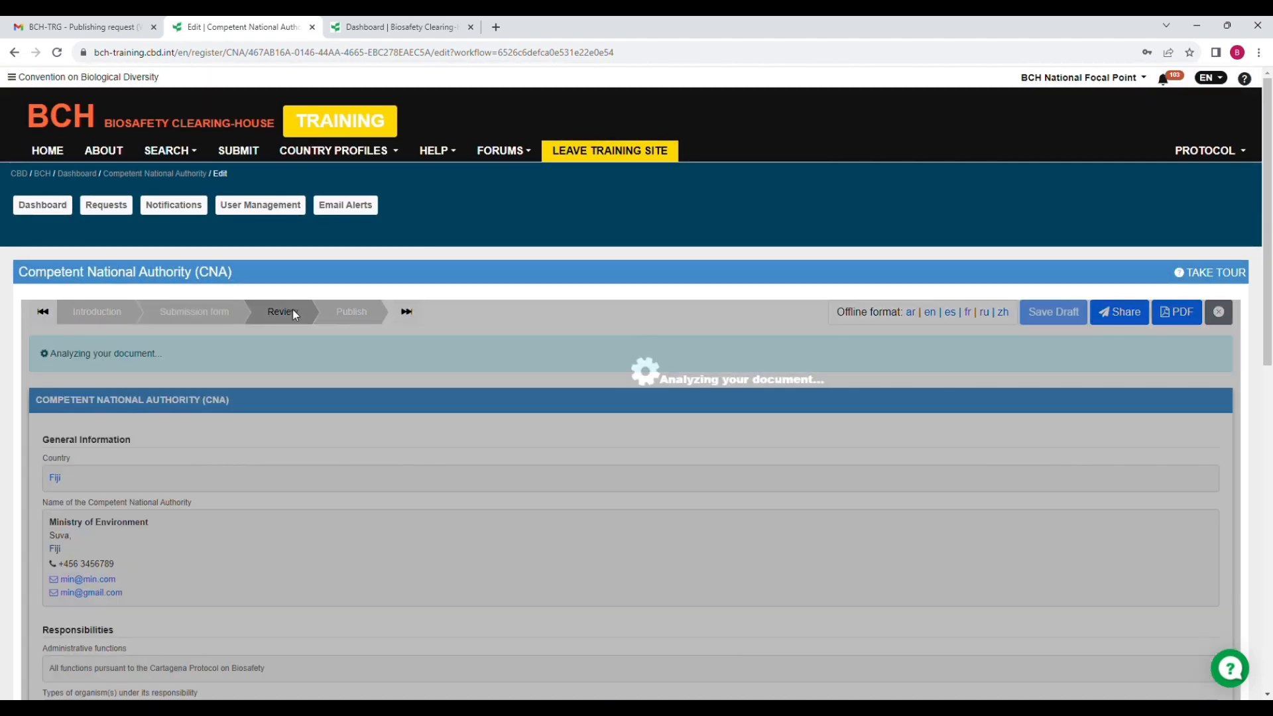
pyautogui.scroll(-6, 287, 469)
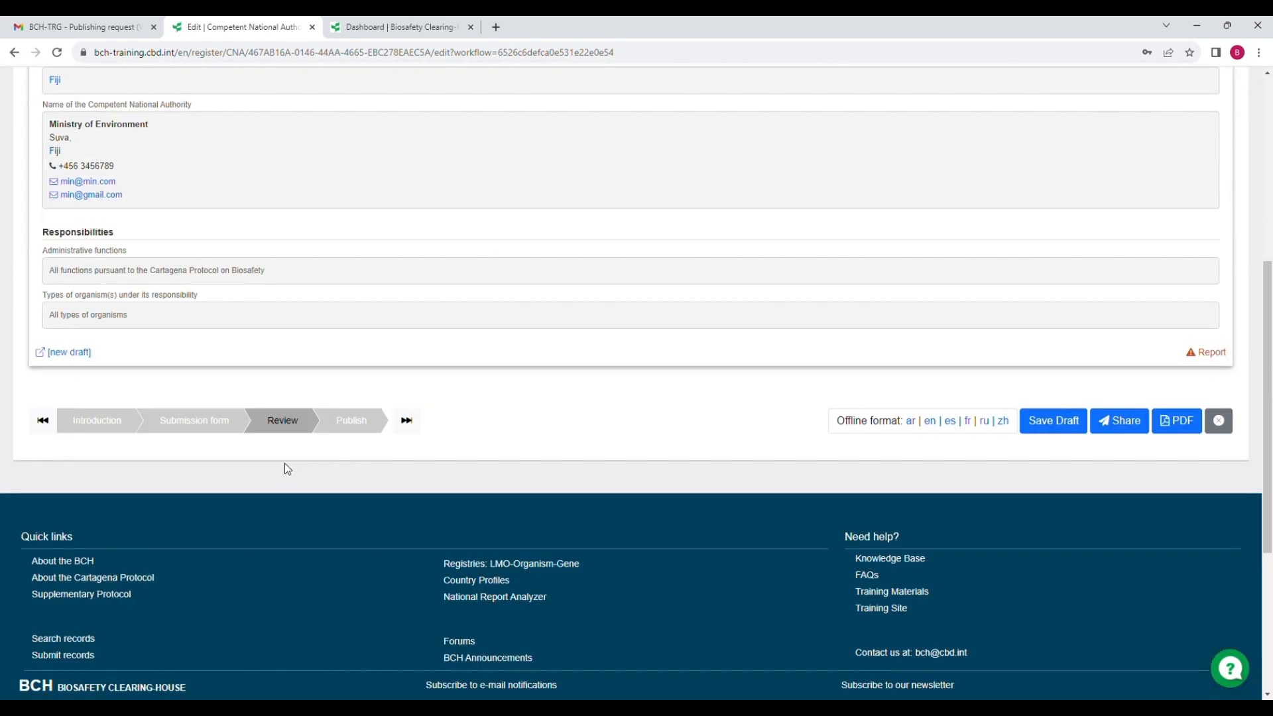
pyautogui.scroll(6, 285, 457)
pyautogui.click(369, 310)
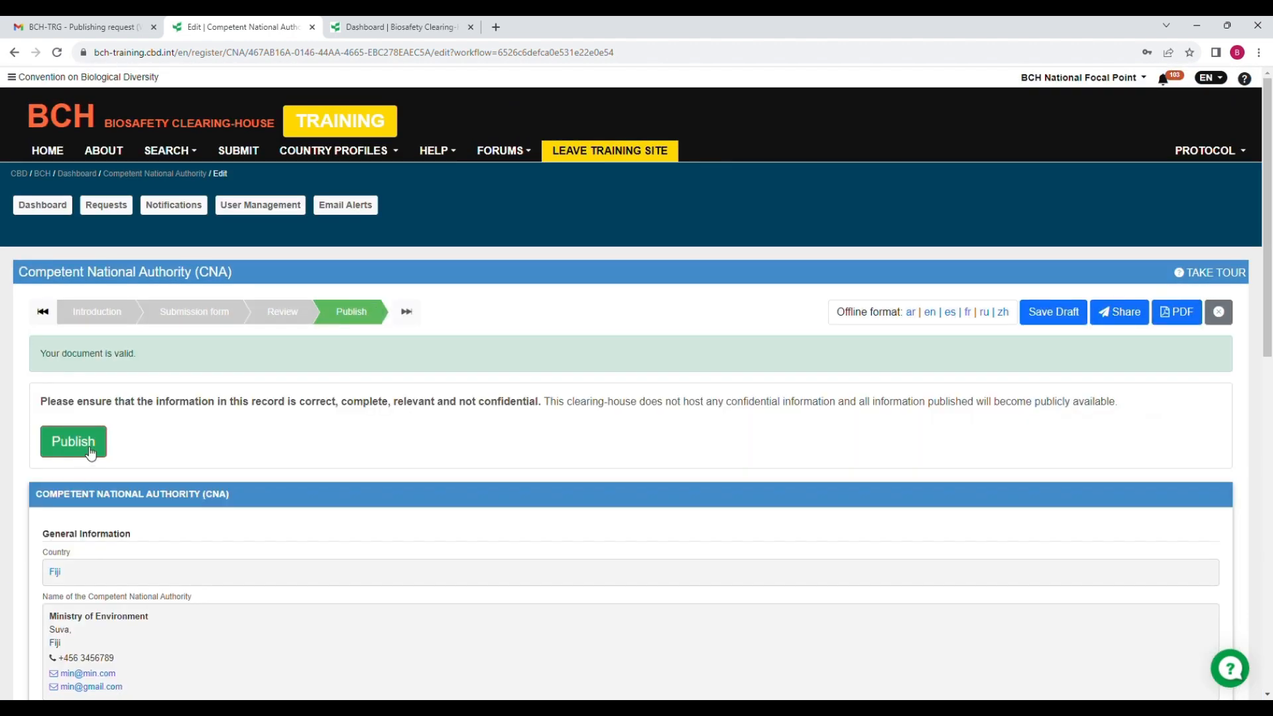
pyautogui.click(87, 446)
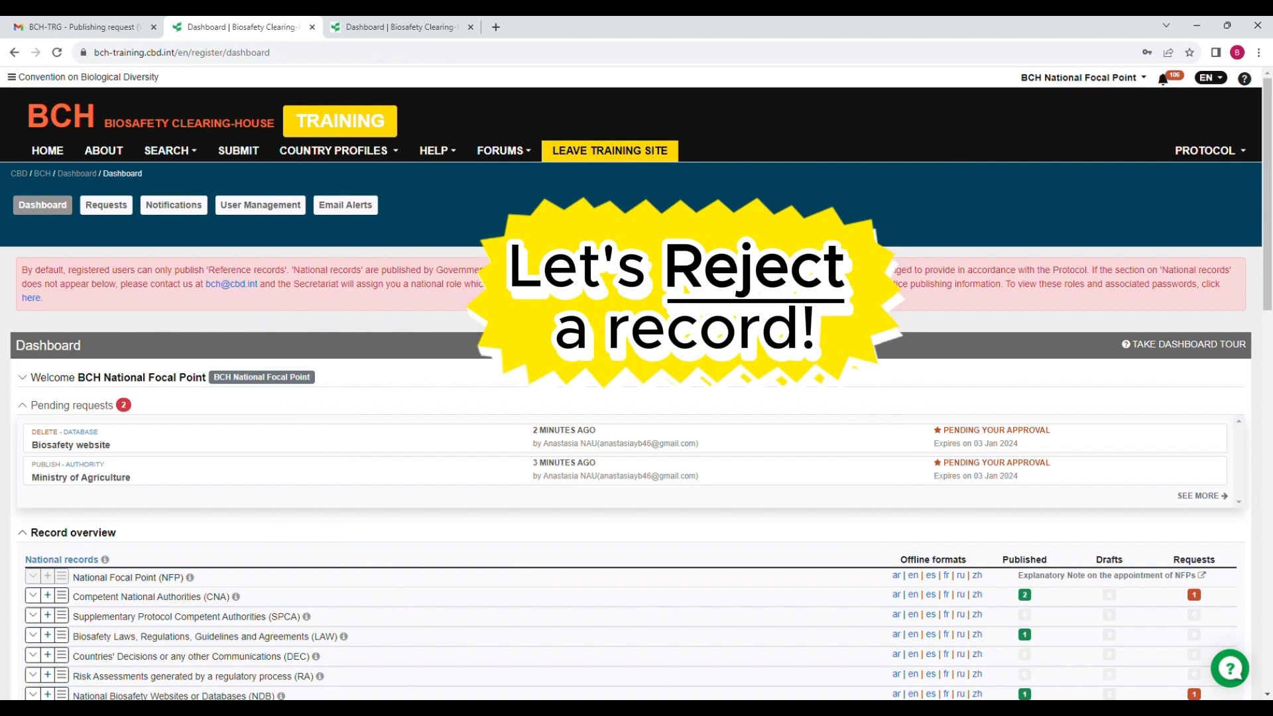
# Step: Reject the pending Ministry of Agriculture publishing request with the reason "Please provide more contact details."
pyautogui.click(162, 479)
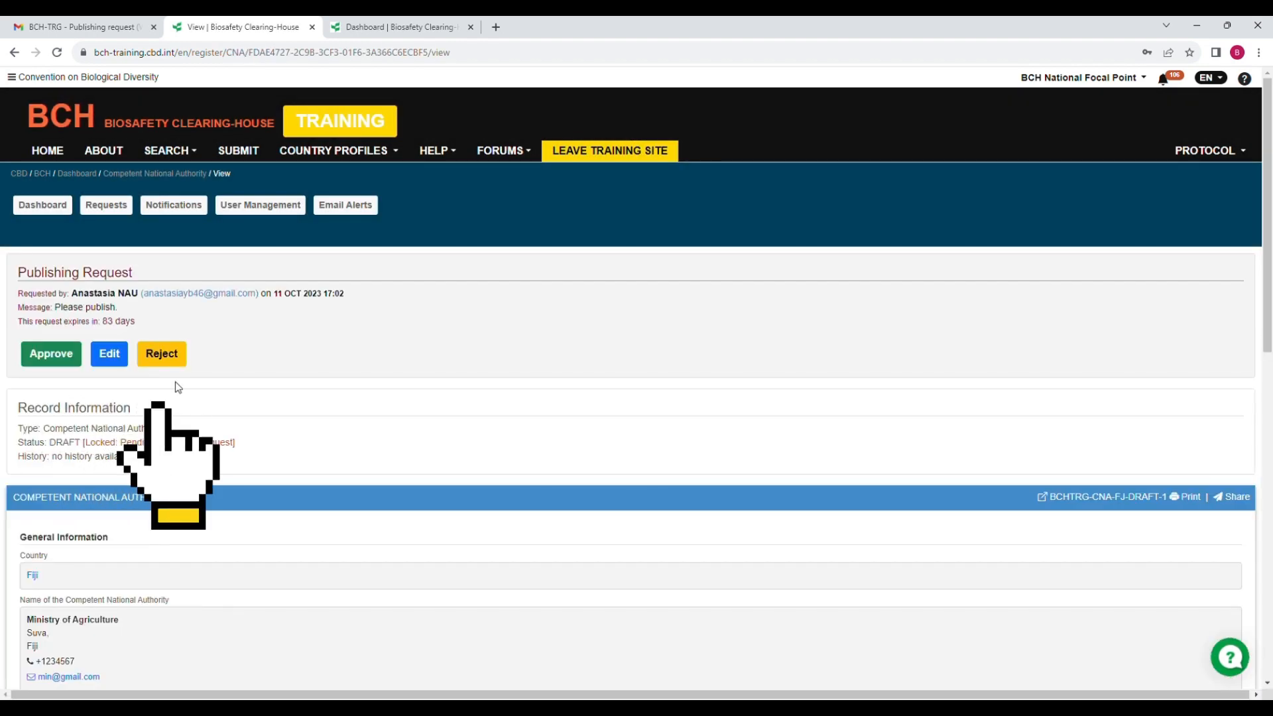
pyautogui.click(177, 364)
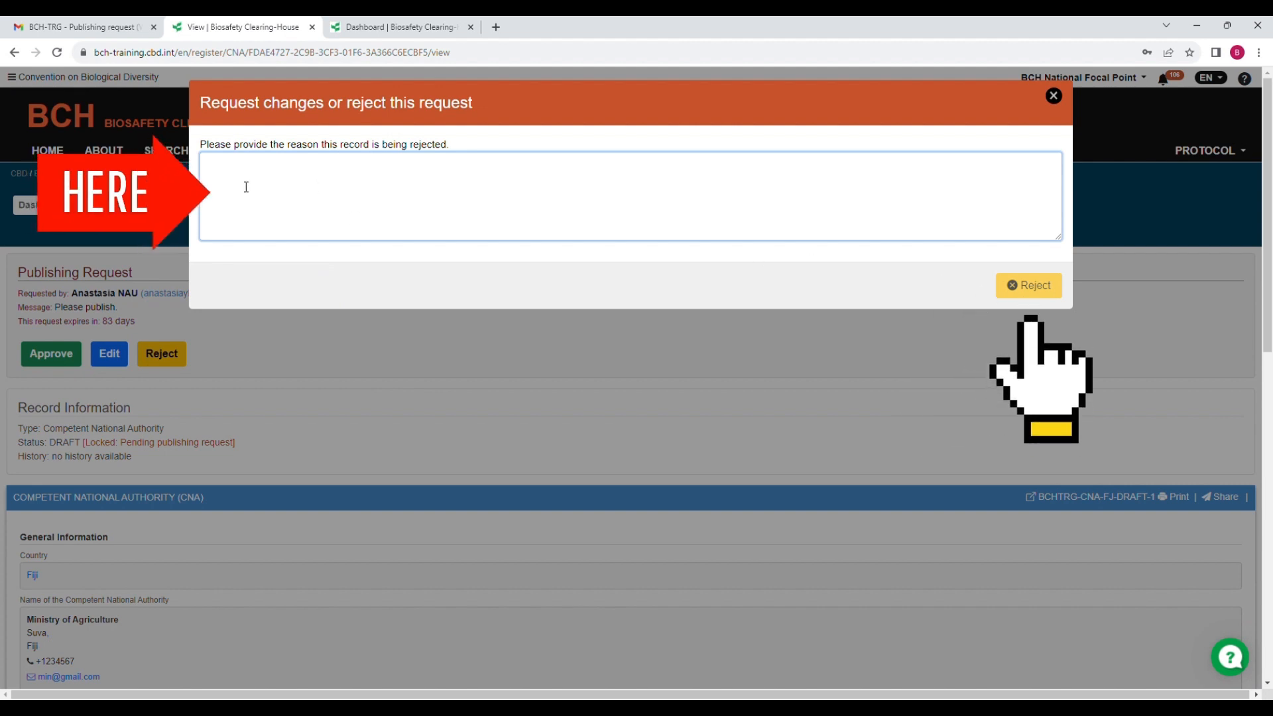
pyautogui.write('Please provide more contact details.')
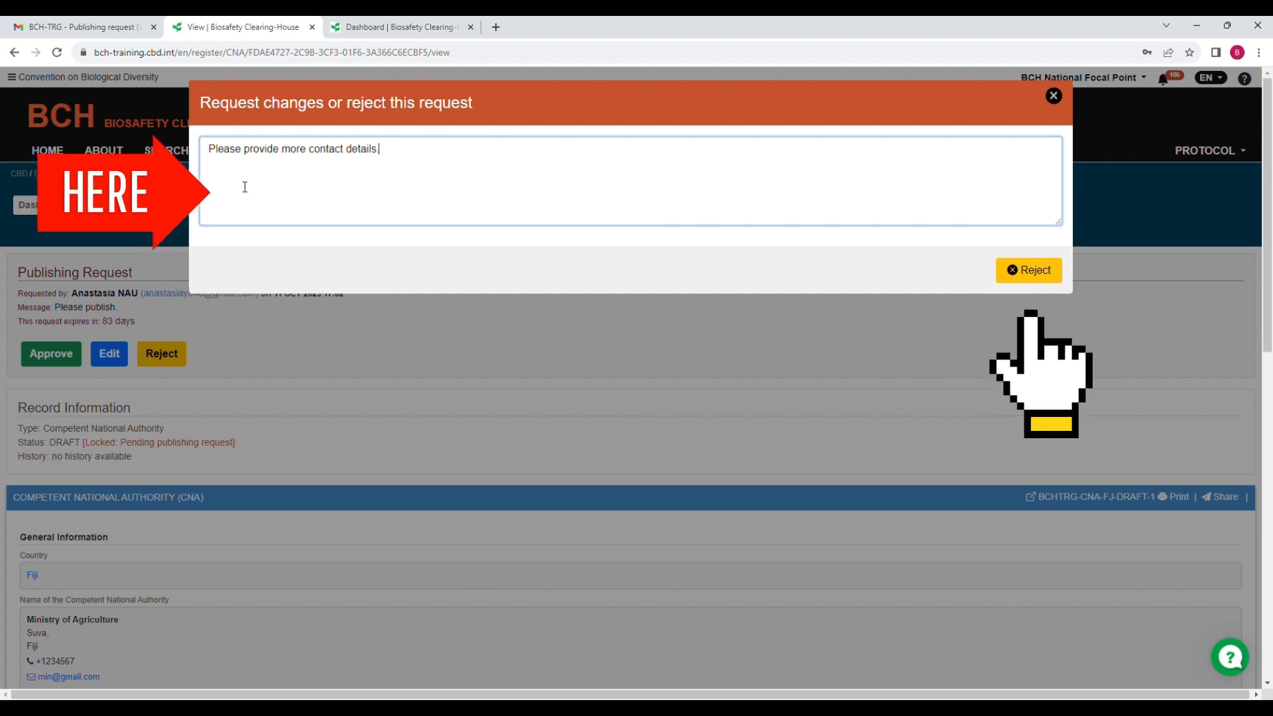
pyautogui.click(1026, 281)
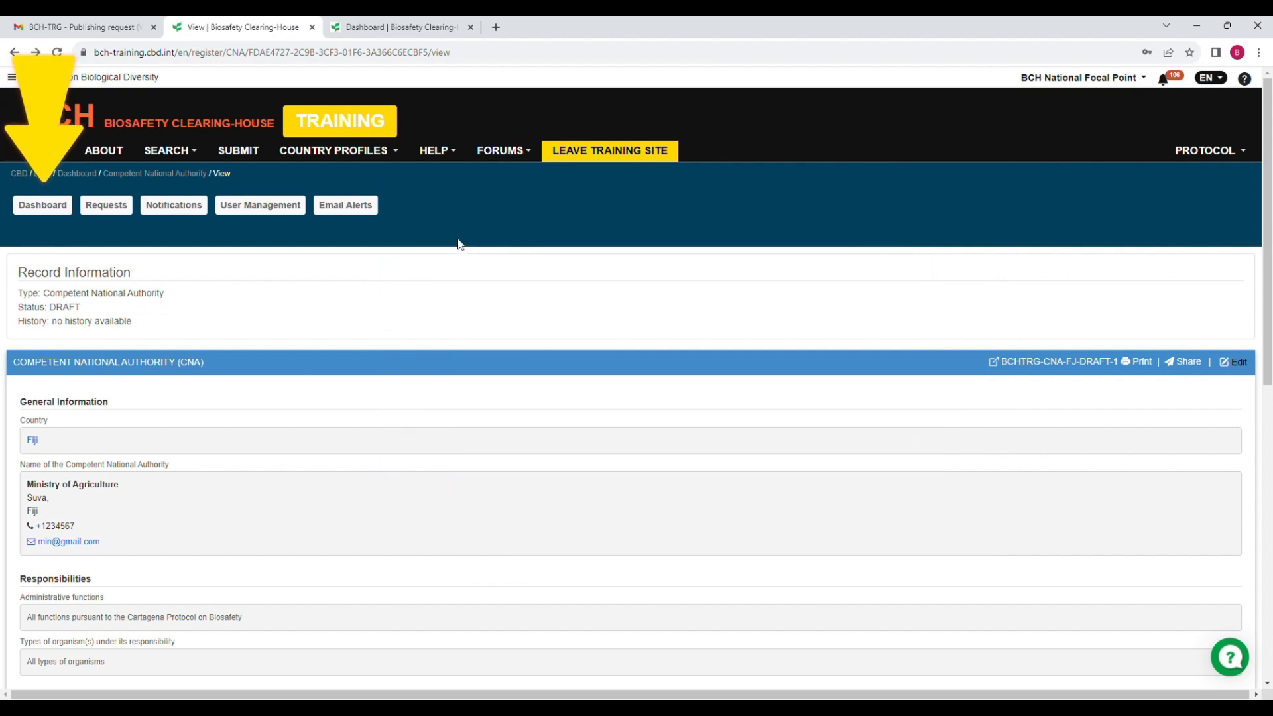
# Step: Return to the Dashboard and open the Ministry of Agriculture draft from the Competent National Authorities (CNA) records
pyautogui.click(40, 207)
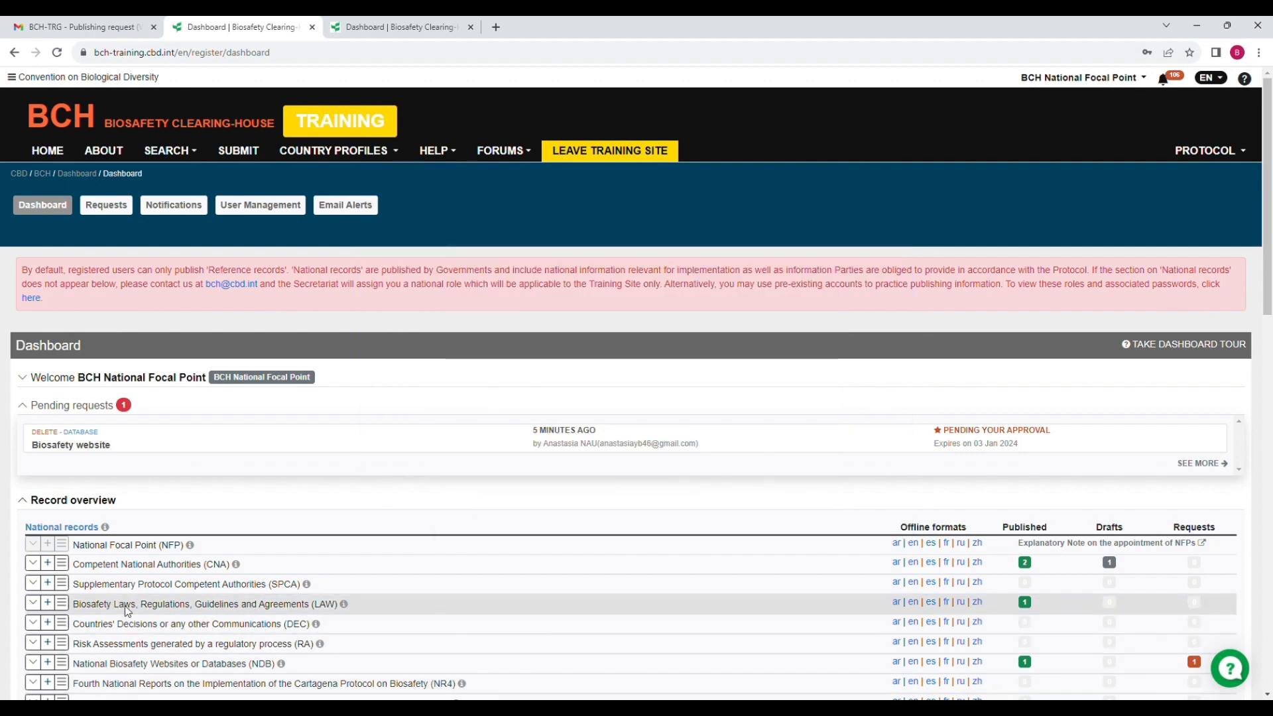
pyautogui.scroll(-2, 119, 592)
pyautogui.scroll(-1, 120, 592)
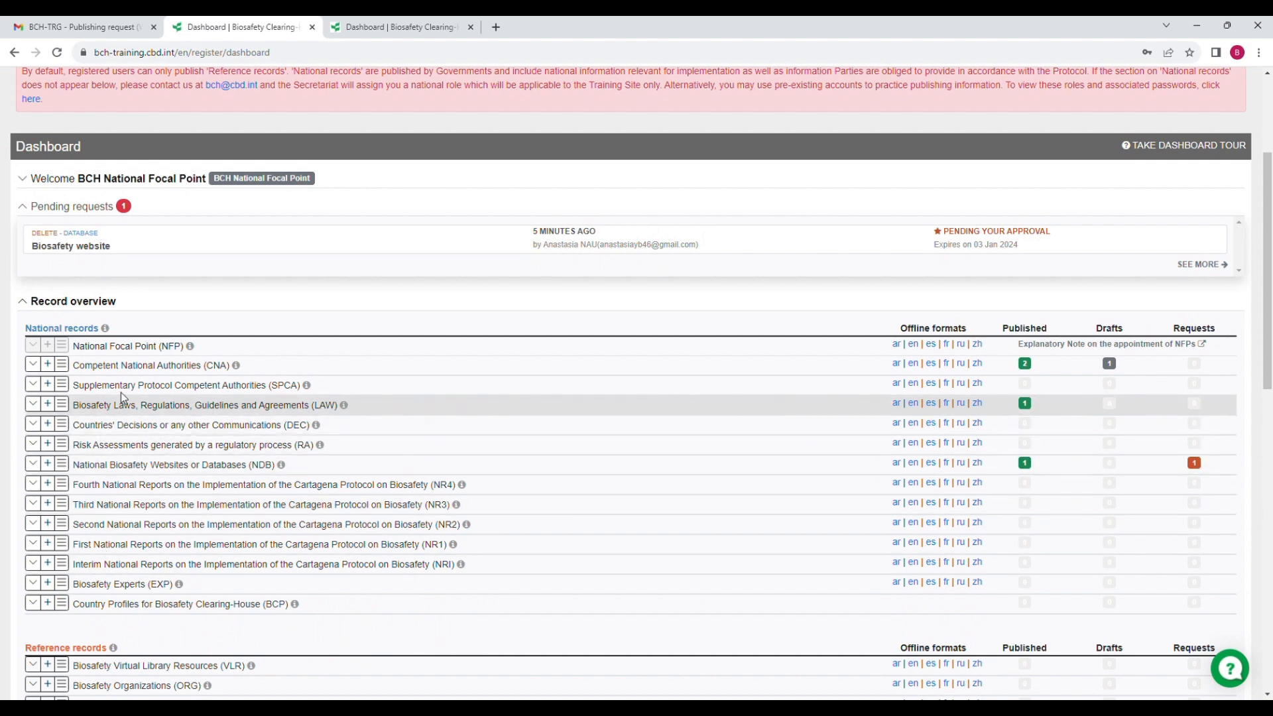
pyautogui.click(67, 367)
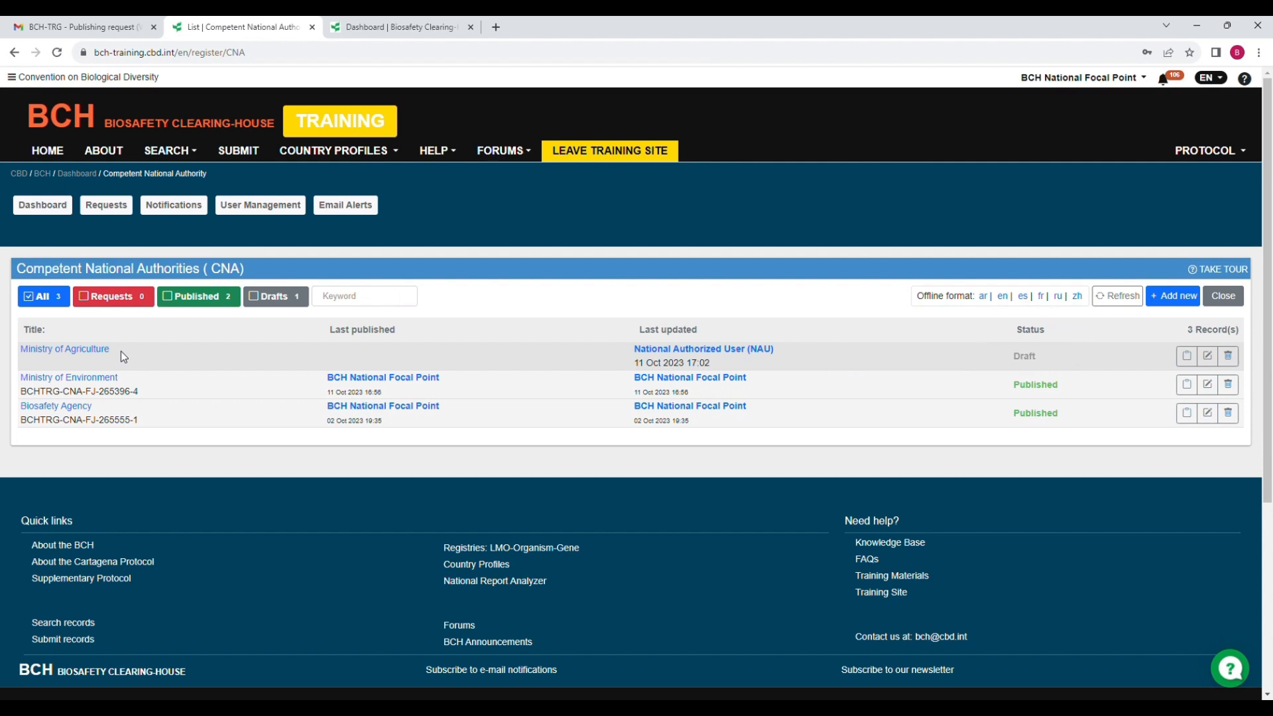
pyautogui.click(85, 350)
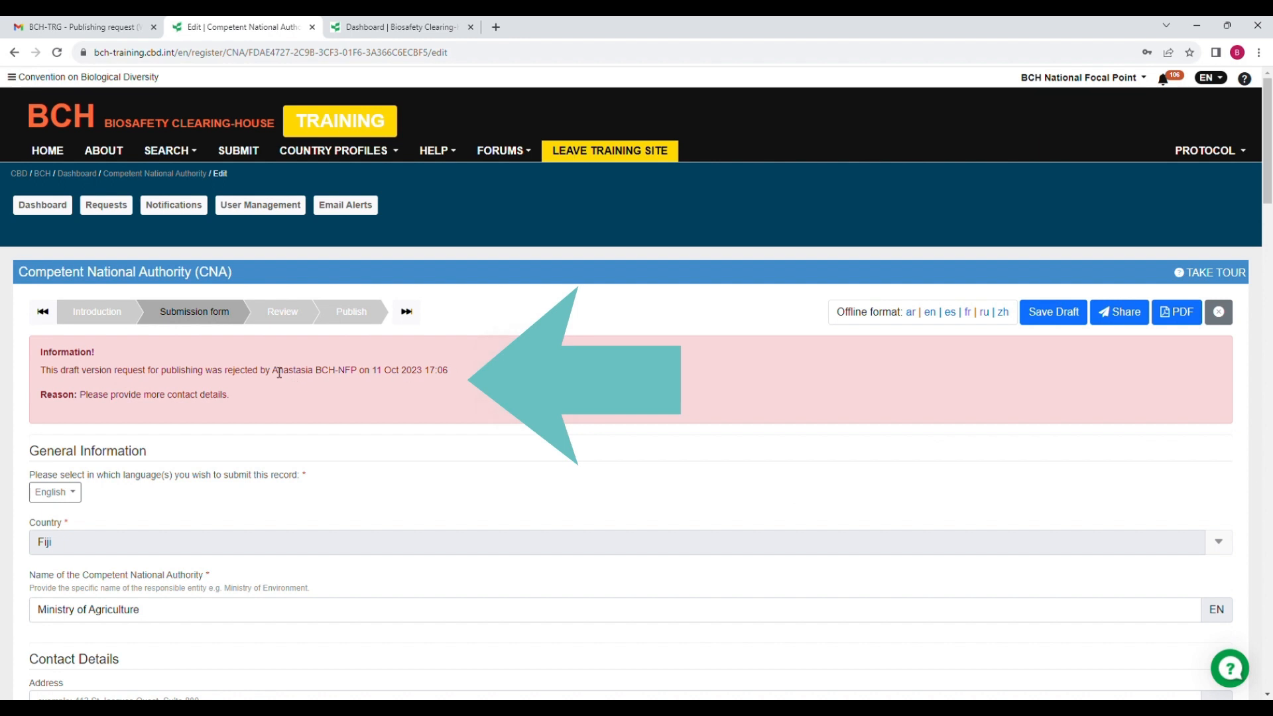
# Step: Highlight who rejected the Ministry of Agriculture draft and when, and the stated reason in the rejection notice
pyautogui.moveTo(271, 370); pyautogui.dragTo(362, 369)
pyautogui.moveTo(441, 360); pyautogui.dragTo(459, 360)
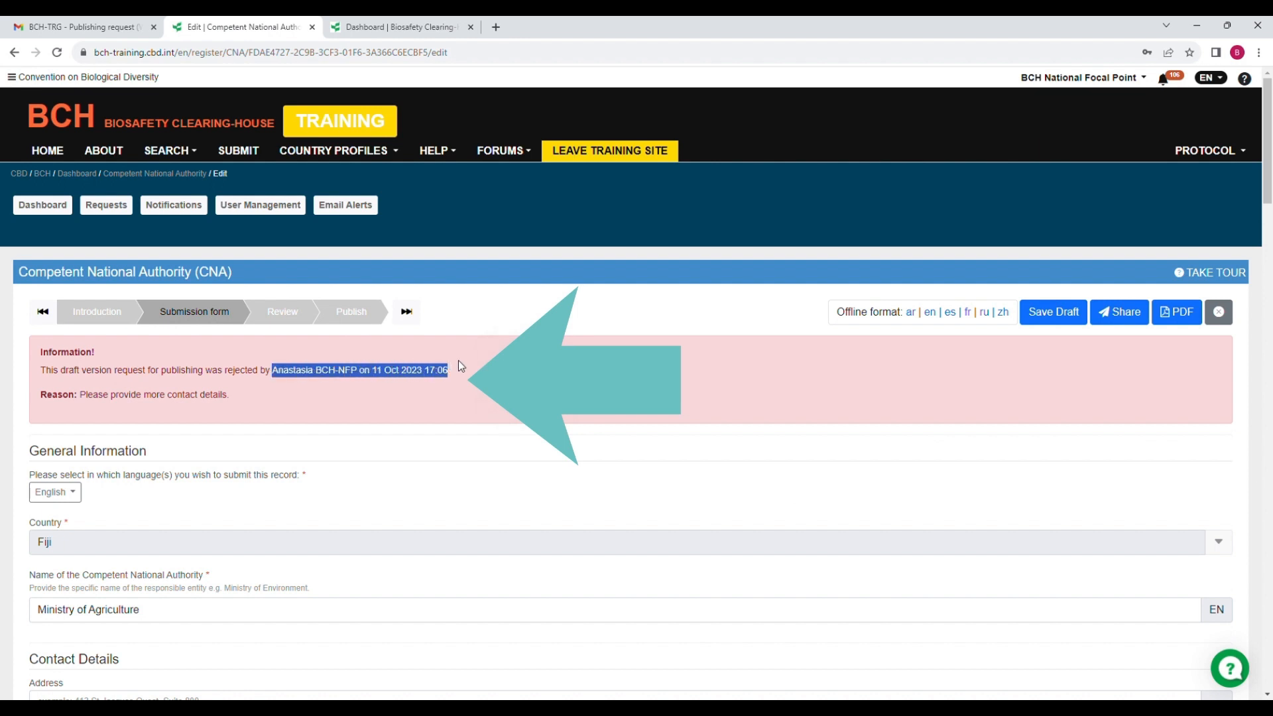
pyautogui.click(417, 394)
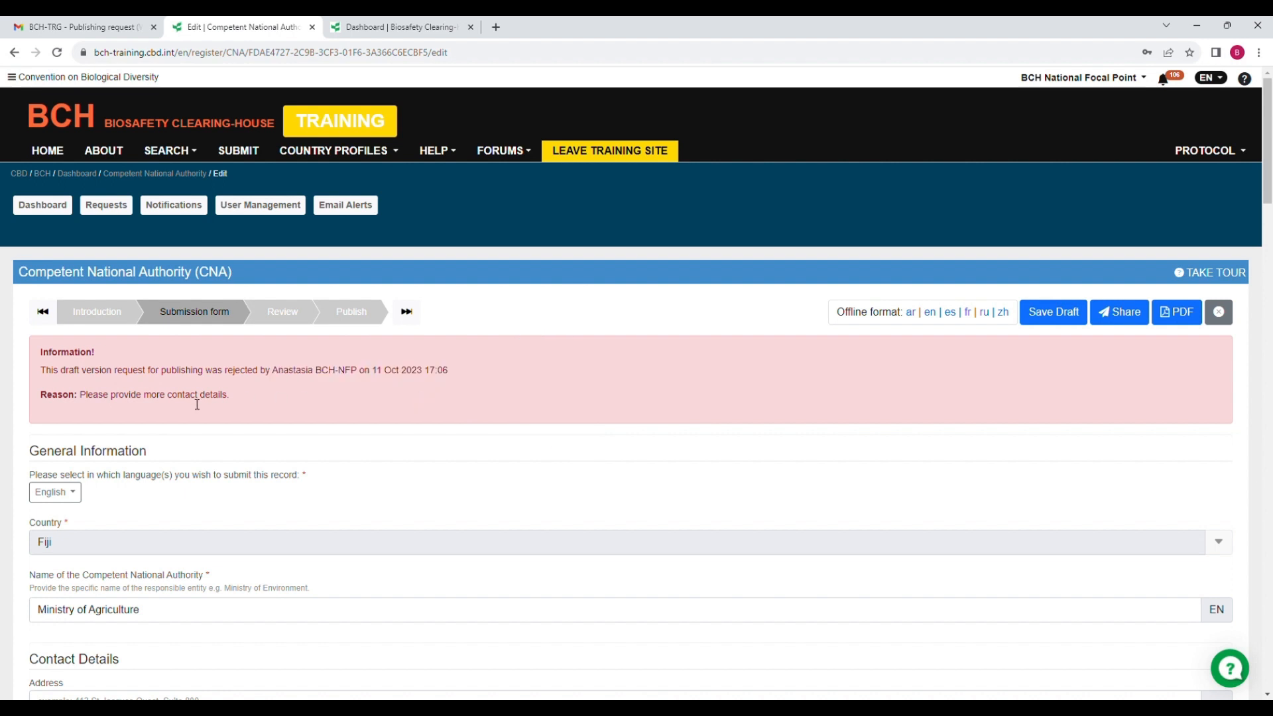
pyautogui.moveTo(80, 394); pyautogui.dragTo(248, 396)
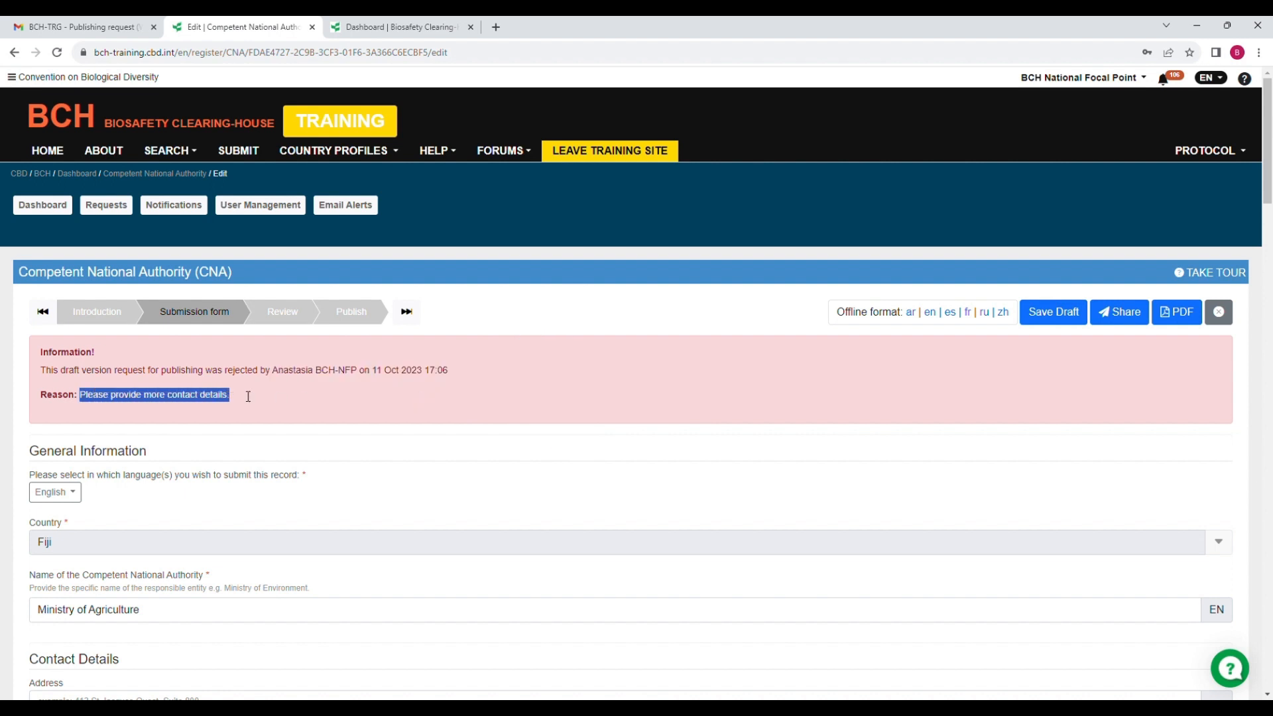
# Step: Filter the Requests page by Rejected status and examine the Ministry of Agriculture request's rejection details
pyautogui.click(44, 207)
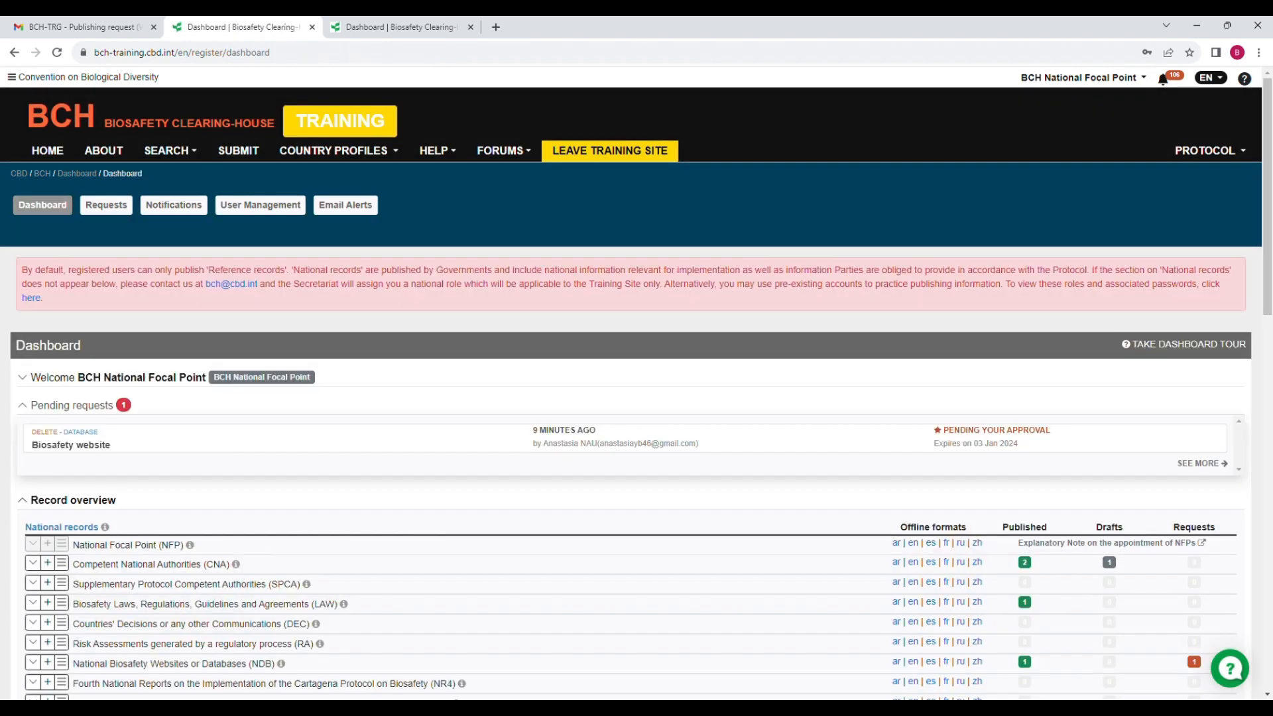
pyautogui.click(111, 210)
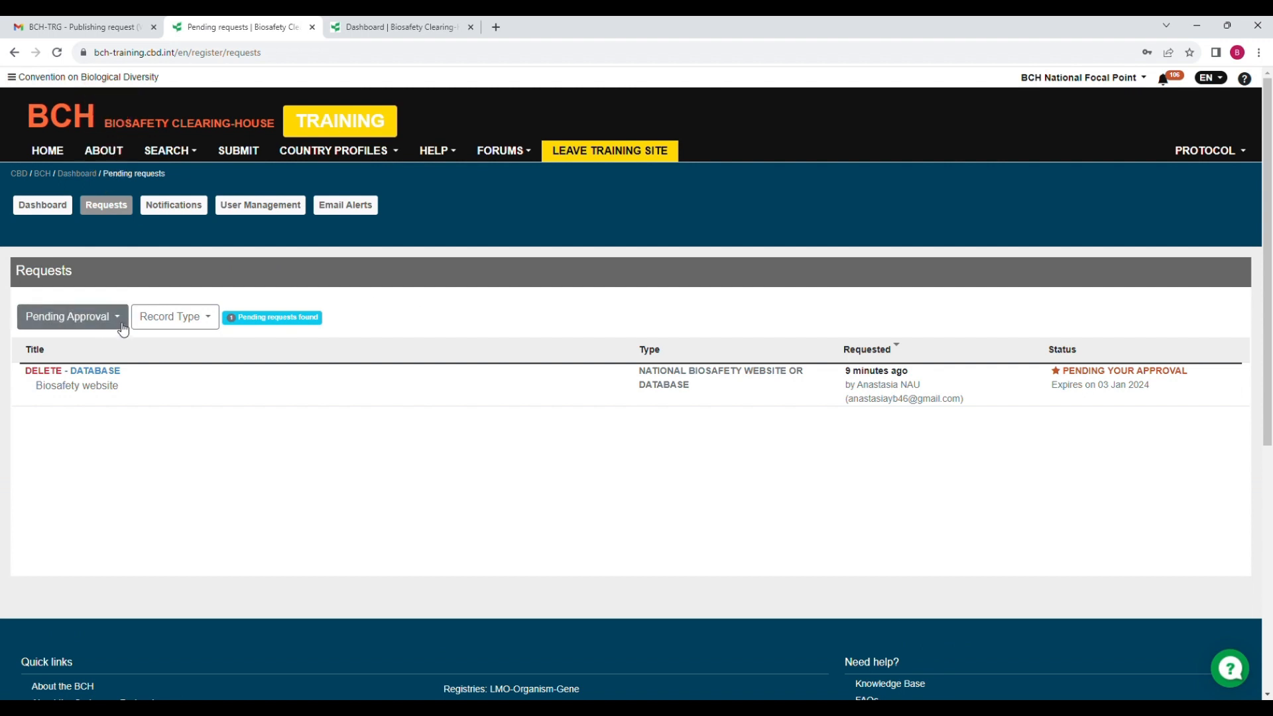
pyautogui.click(99, 322)
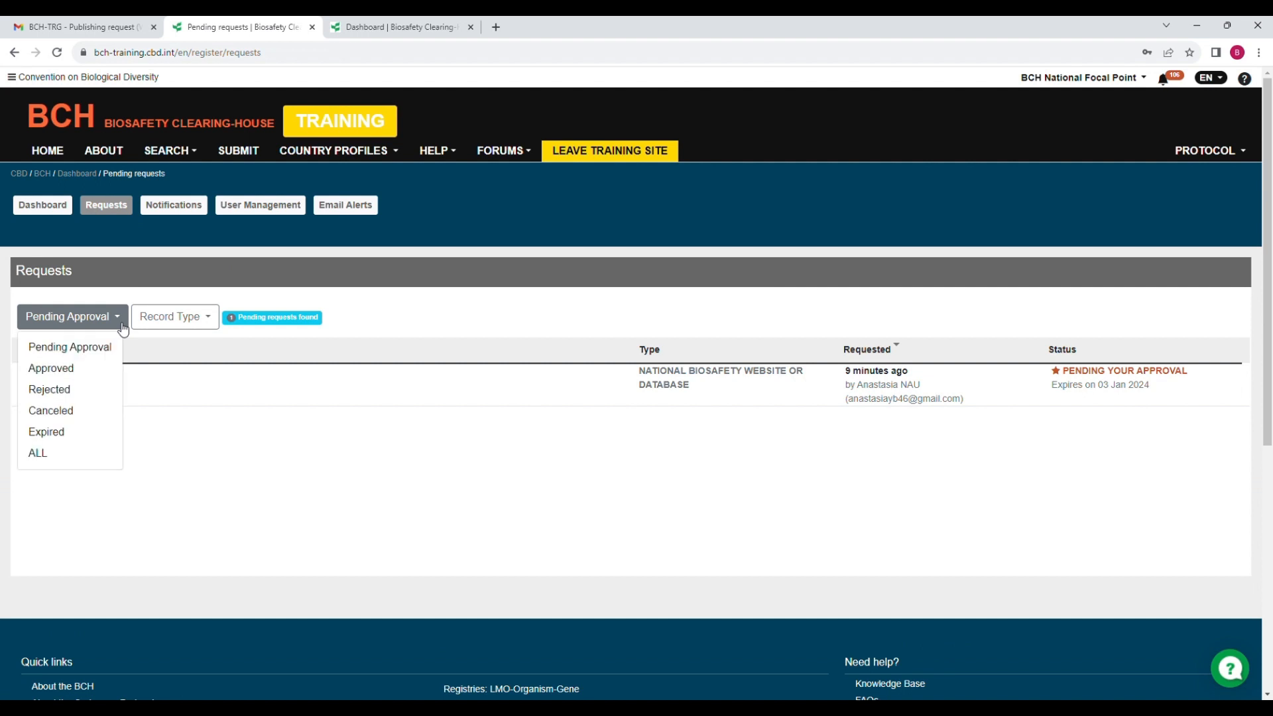
pyautogui.click(79, 397)
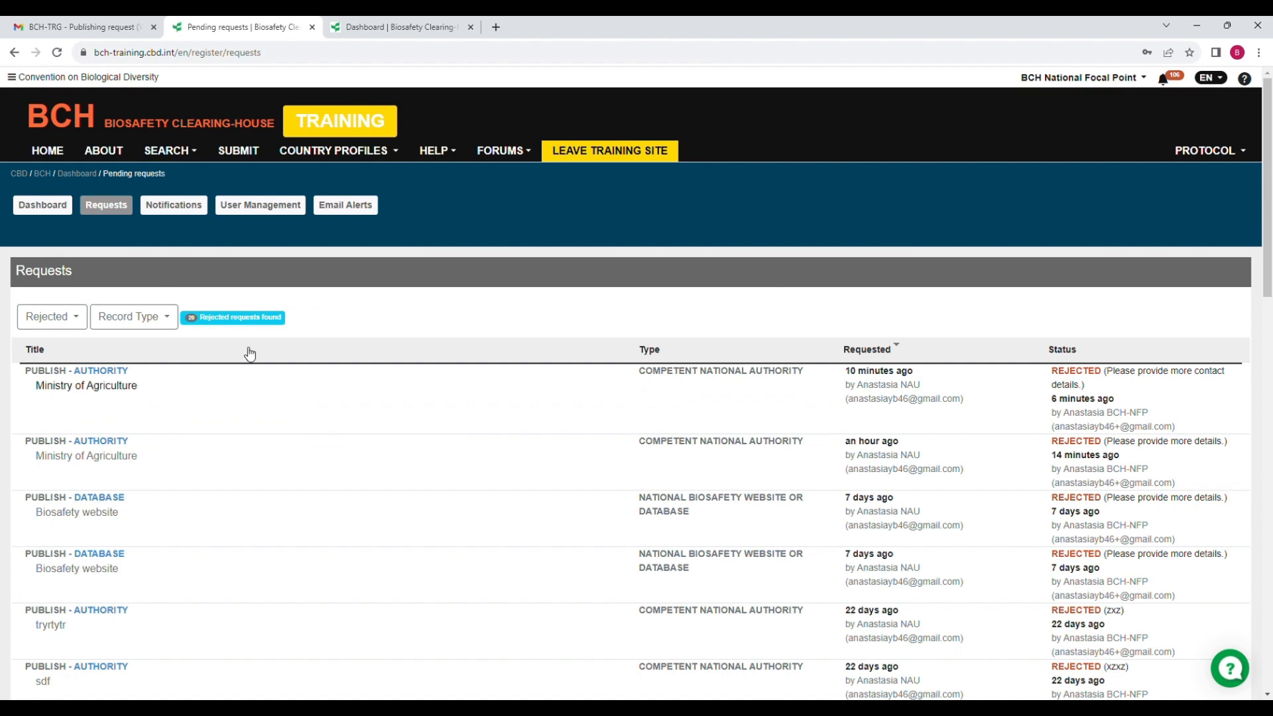
pyautogui.scroll(-5, 591, 312)
pyautogui.scroll(5, 584, 338)
pyautogui.scroll(1, 581, 358)
pyautogui.moveTo(1106, 374)
pyautogui.mouseDown()
pyautogui.moveTo(1123, 371)
pyautogui.moveTo(1069, 386)
pyautogui.moveTo(1089, 391)
pyautogui.mouseUp()
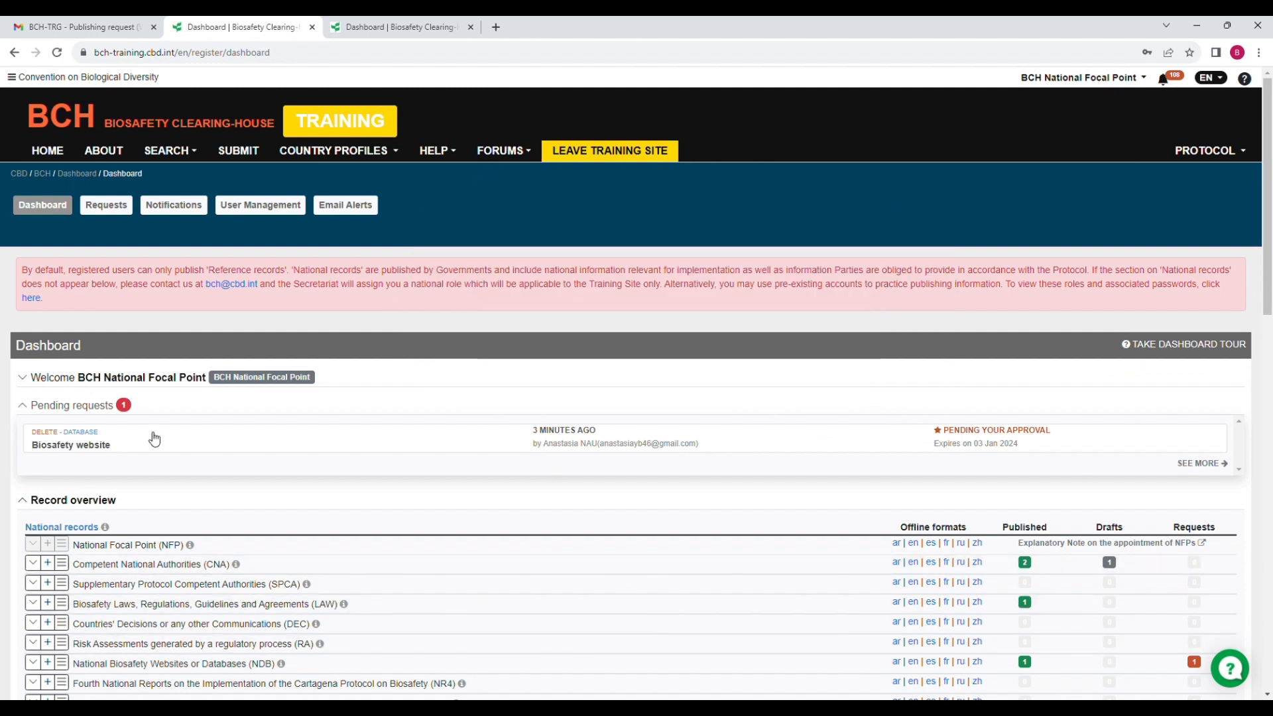
# Step: Open Biosafety website from the National Biosafety Websites or Databases (NDB) records and review its deletion request
pyautogui.scroll(-3, 133, 458)
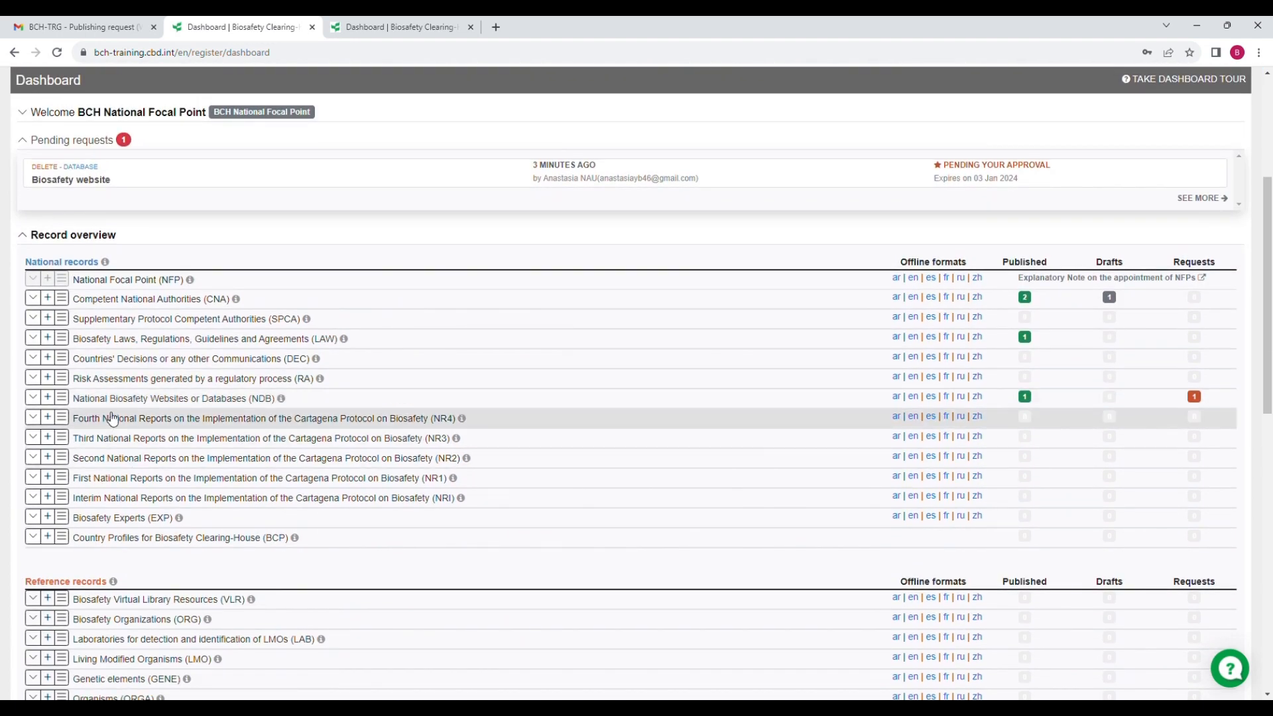
pyautogui.click(98, 401)
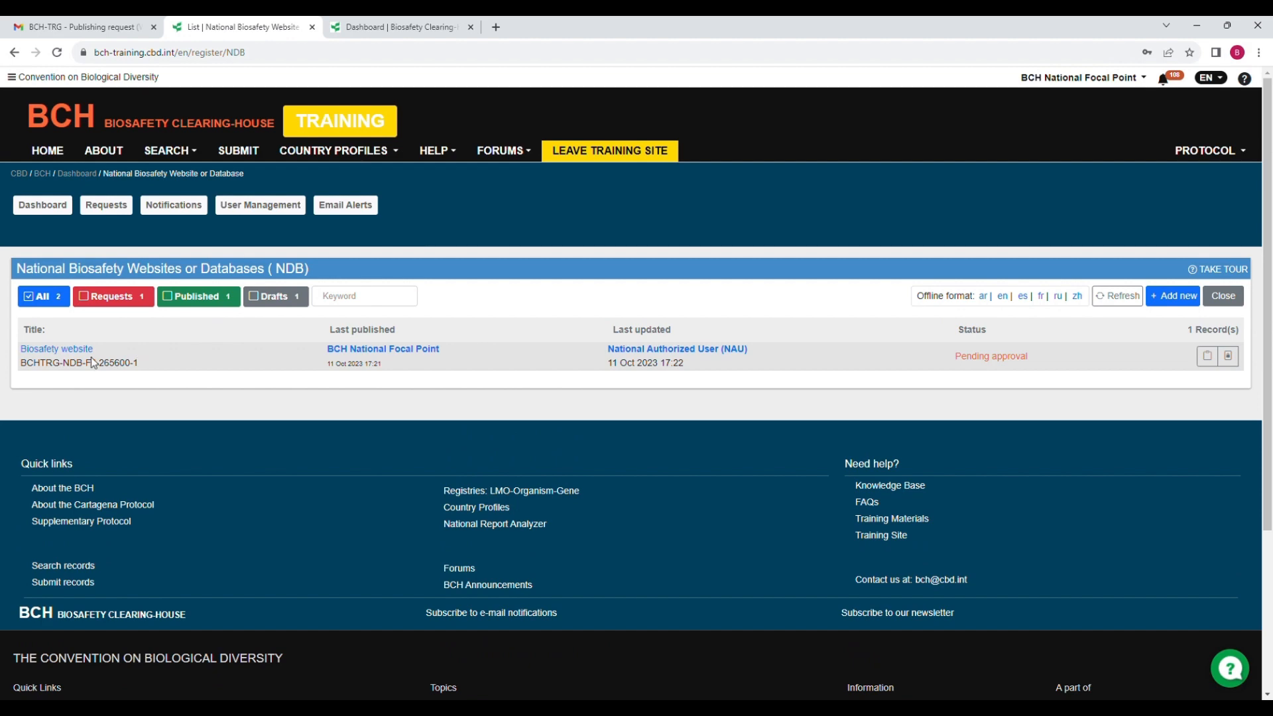
pyautogui.click(64, 349)
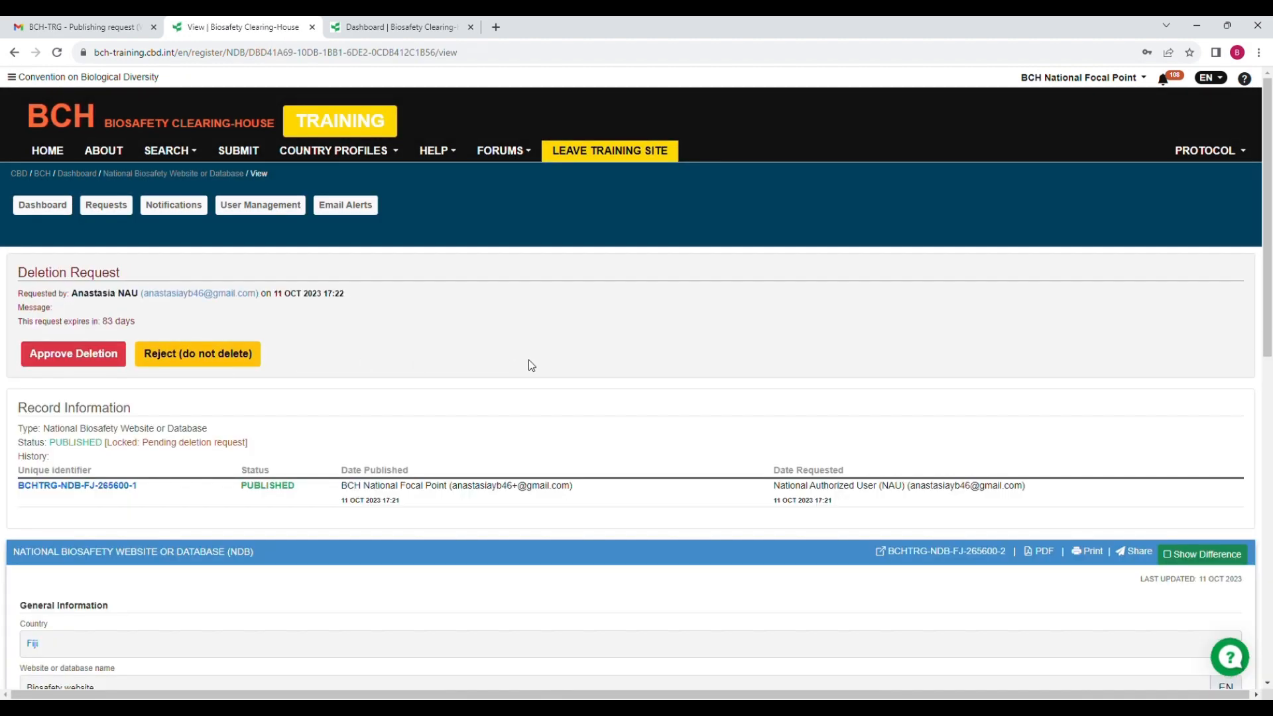
pyautogui.scroll(-6, 529, 364)
pyautogui.scroll(6, 523, 395)
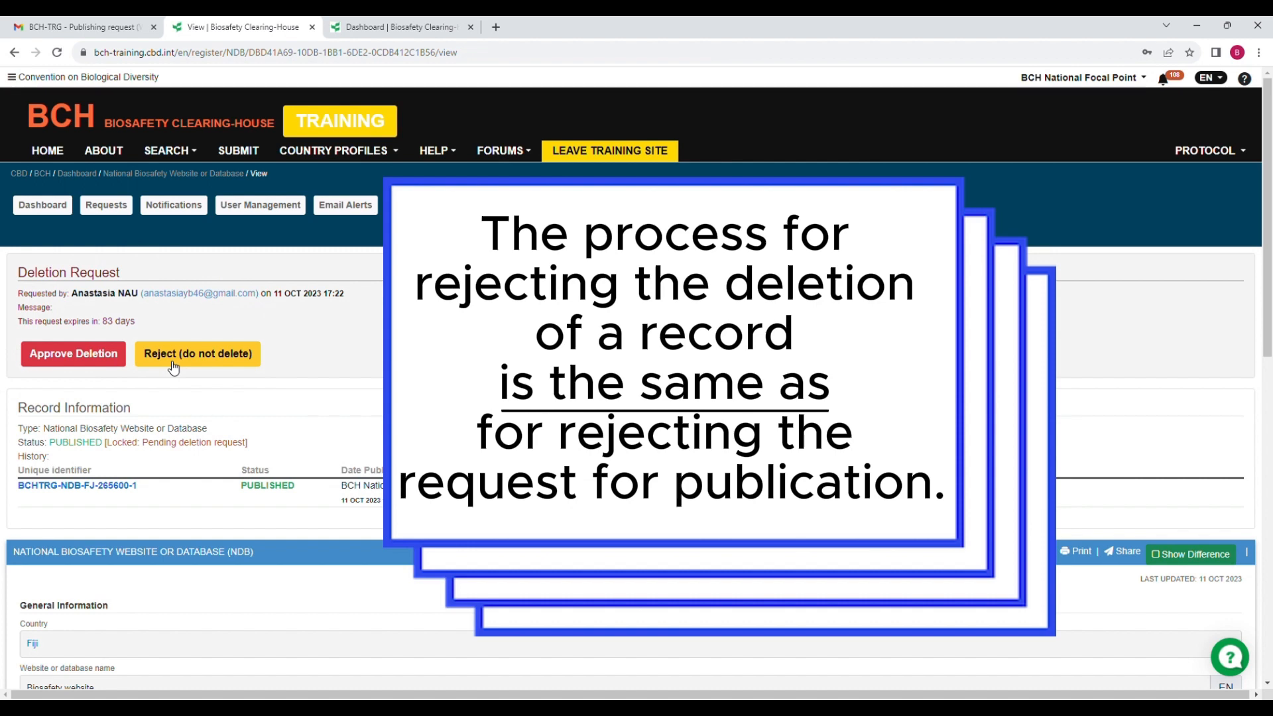
# Step: Approve the deletion of the Biosafety website record, confirm deleting it, and return to the Dashboard
pyautogui.click(78, 364)
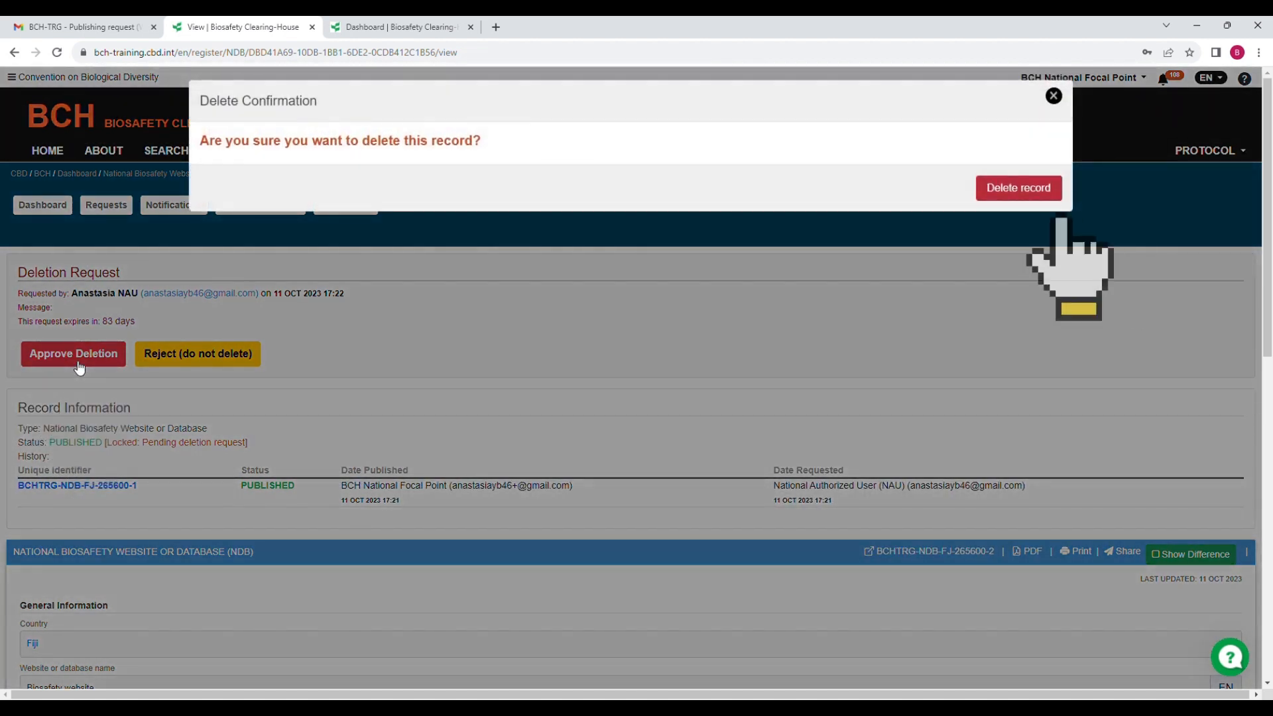
pyautogui.click(1021, 196)
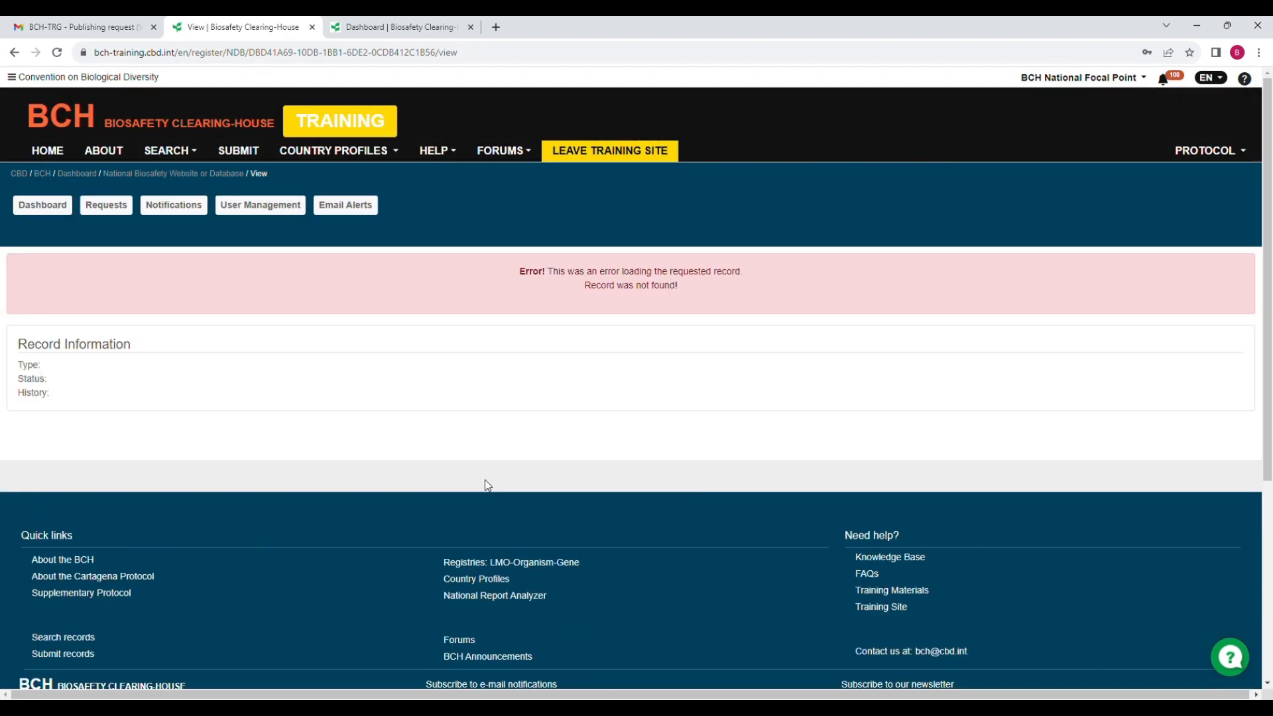
pyautogui.click(61, 209)
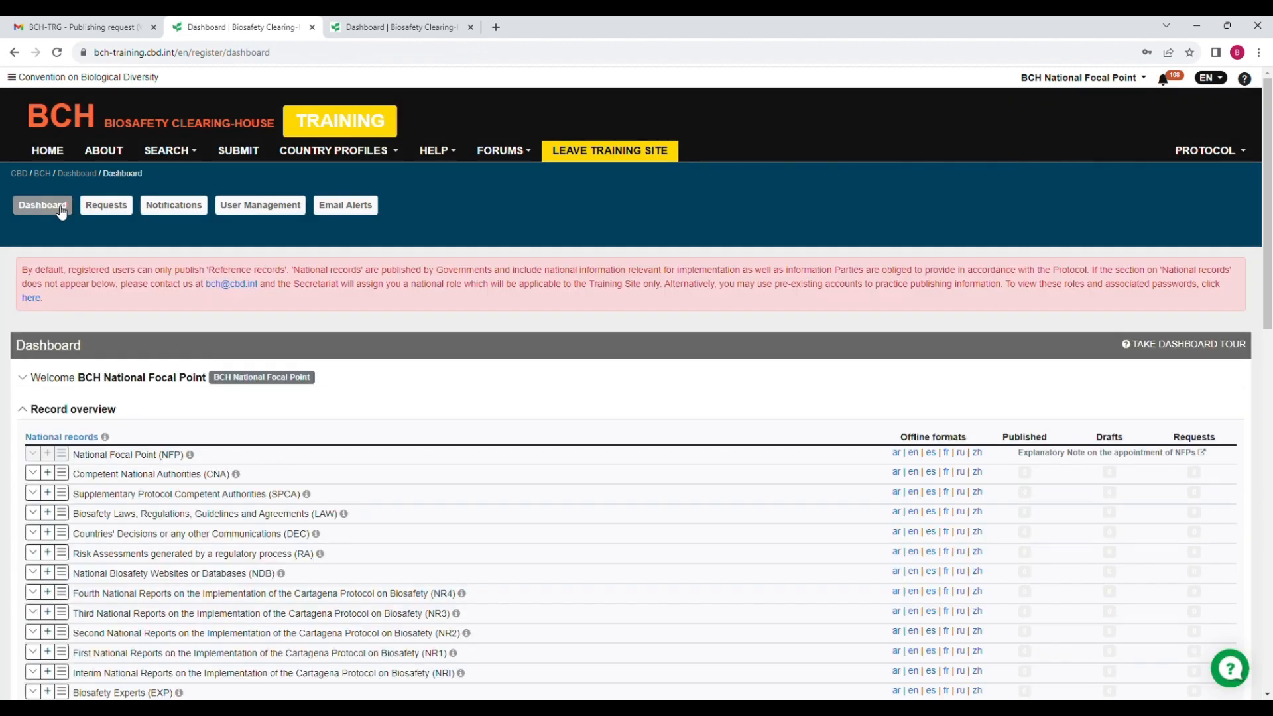
# Step: Check the Dashboard's record overview and open the National Biosafety Websites or Databases (NDB) list to verify the deletion
pyautogui.scroll(-2, 157, 251)
pyautogui.scroll(2, 157, 252)
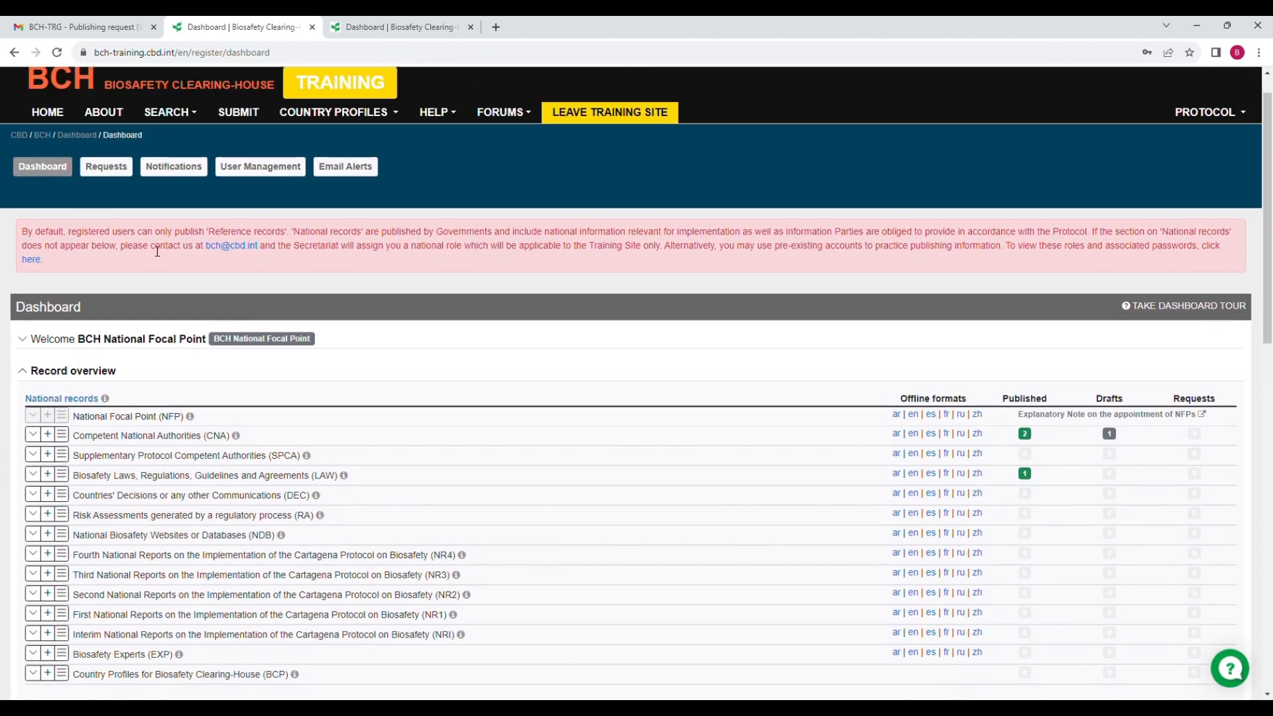
pyautogui.scroll(1, 157, 252)
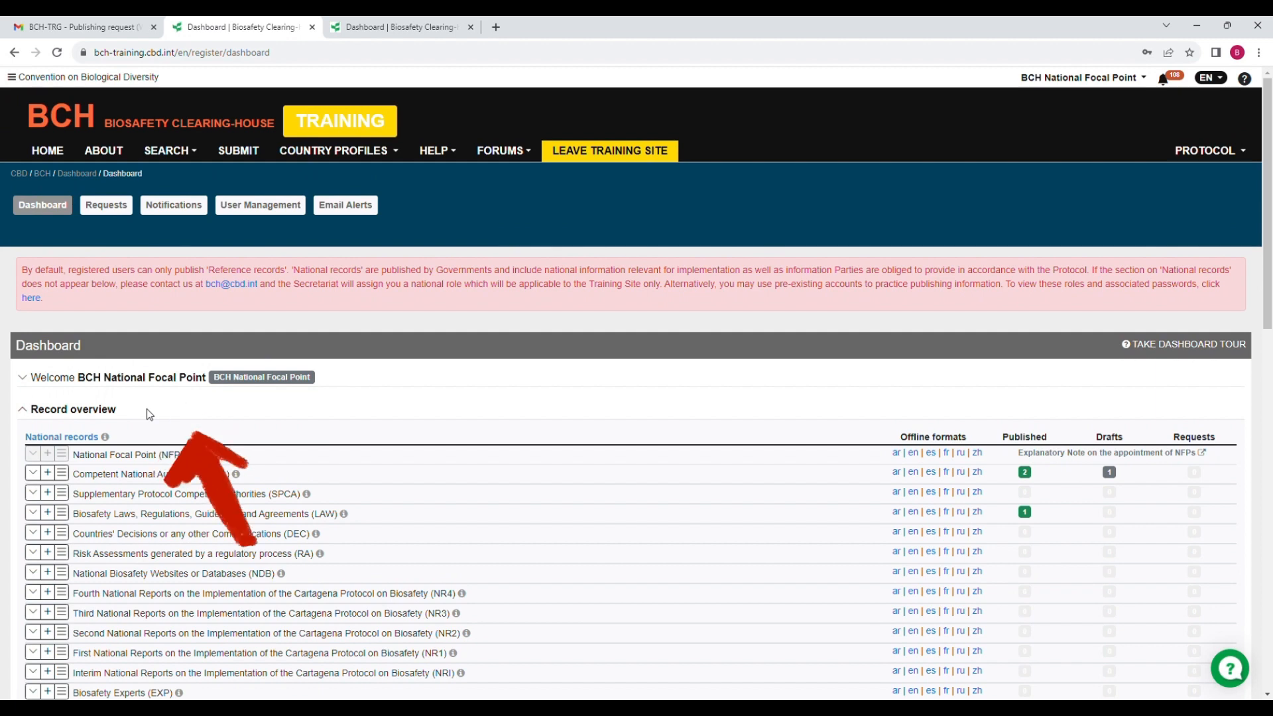
pyautogui.scroll(-2, 150, 414)
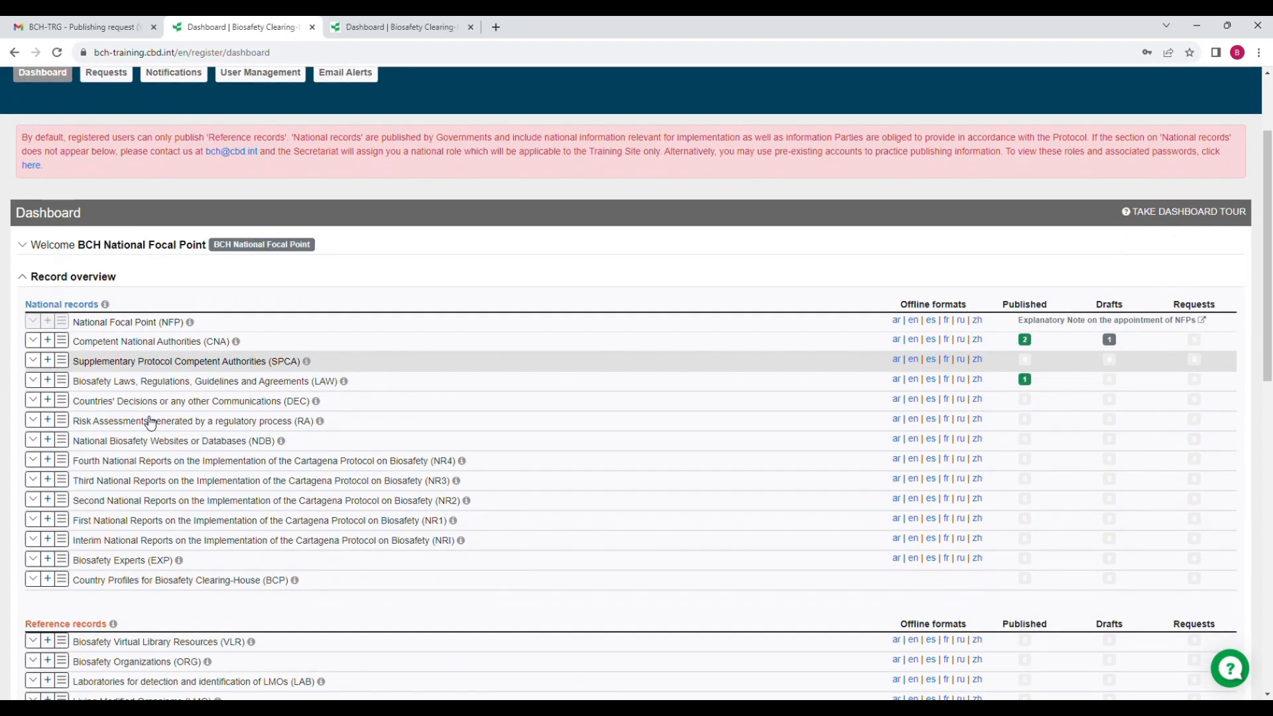
pyautogui.scroll(-1, 150, 422)
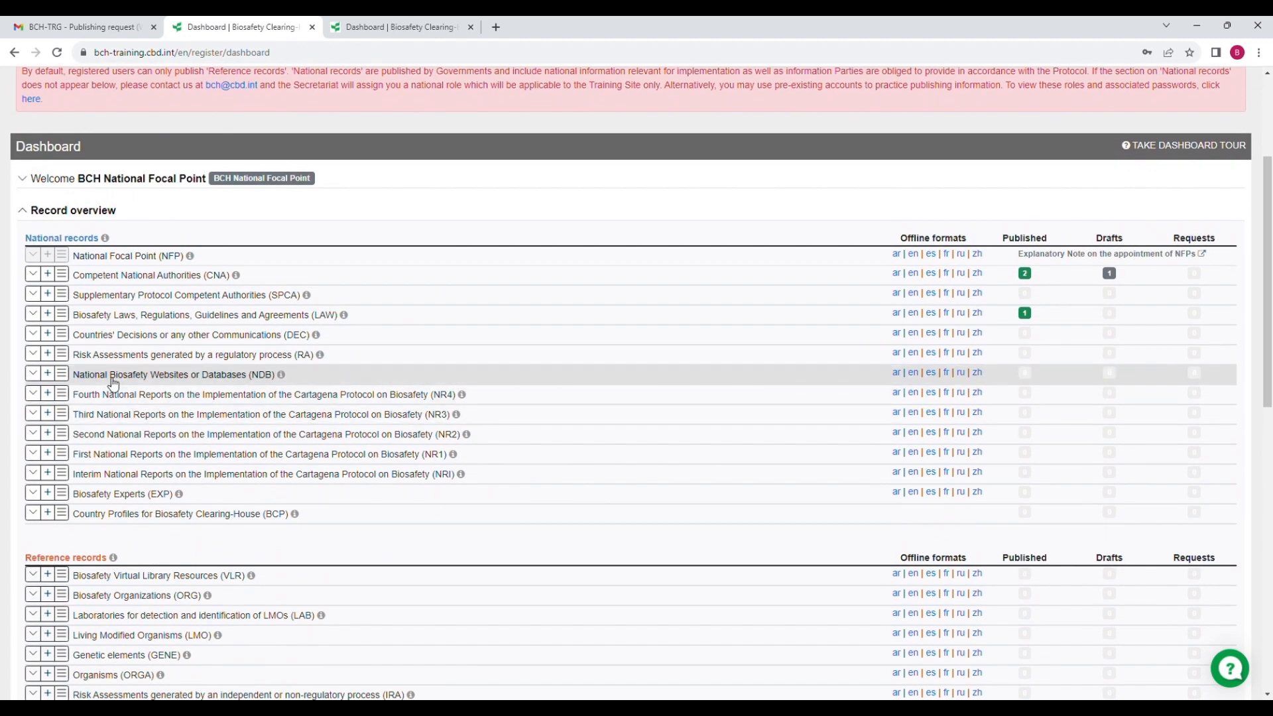
pyautogui.click(112, 381)
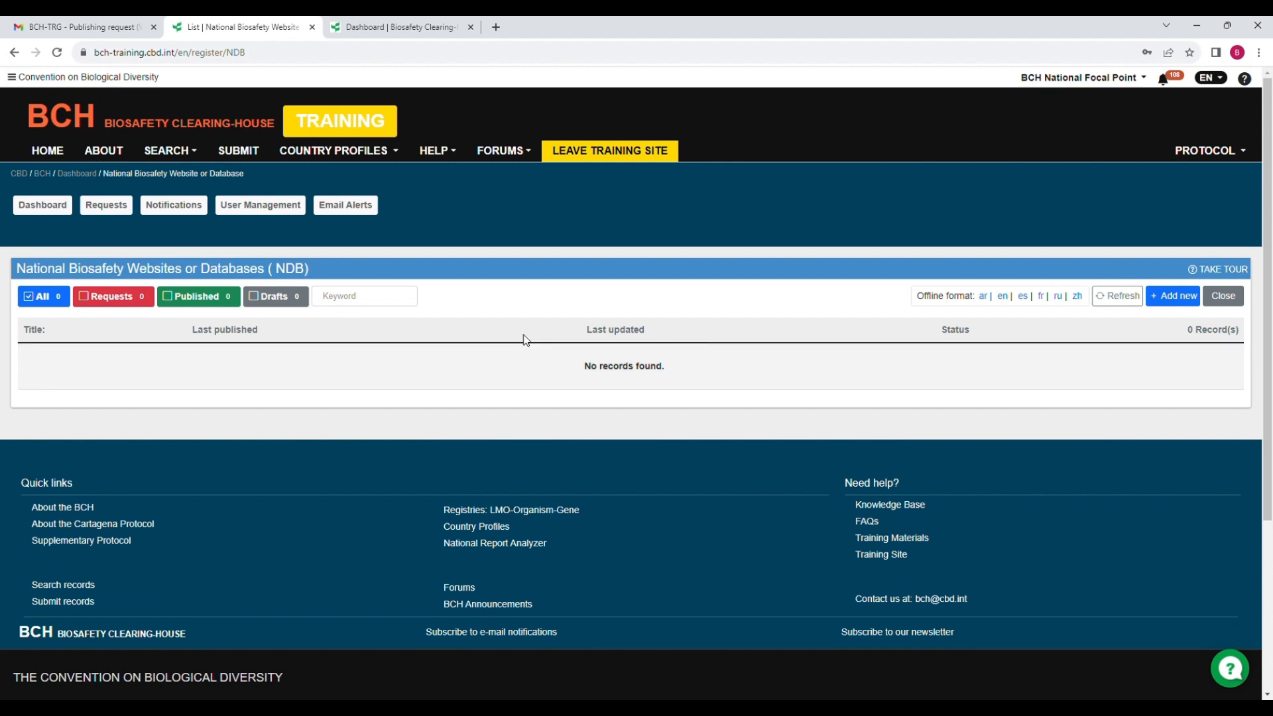
# Step: Open the Biosafety Clearing-House search page for all records
pyautogui.click(174, 153)
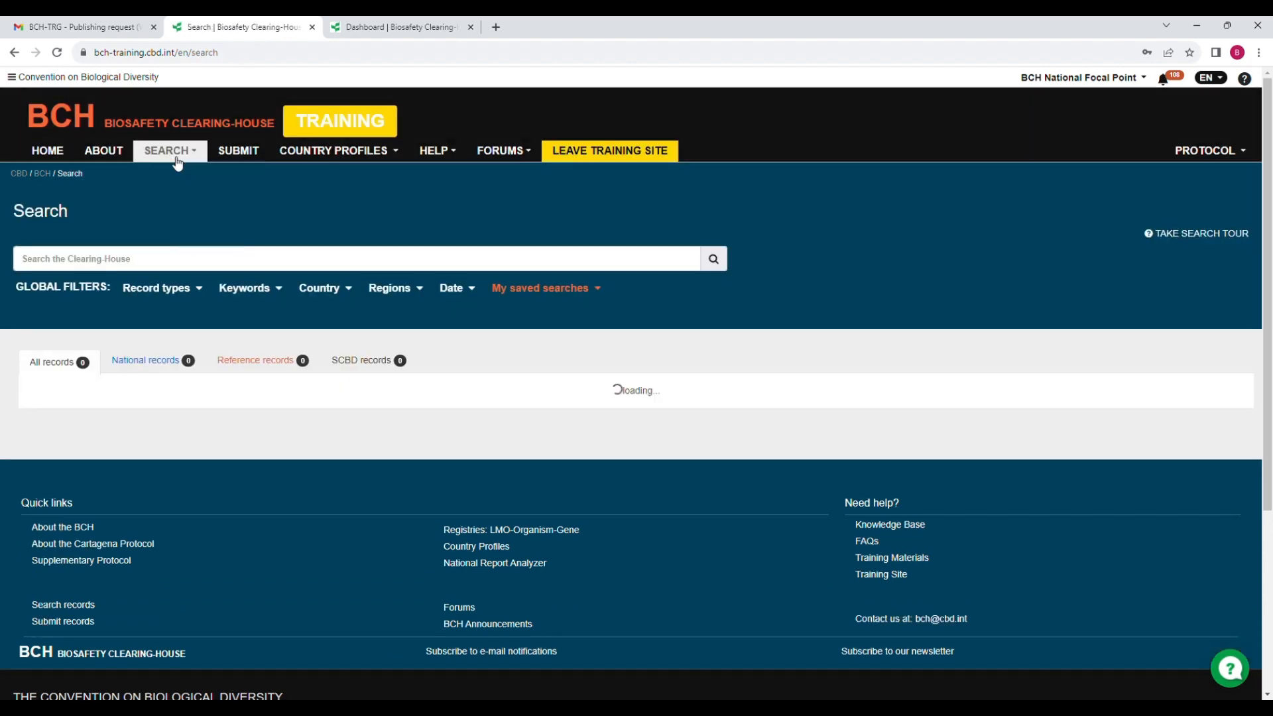